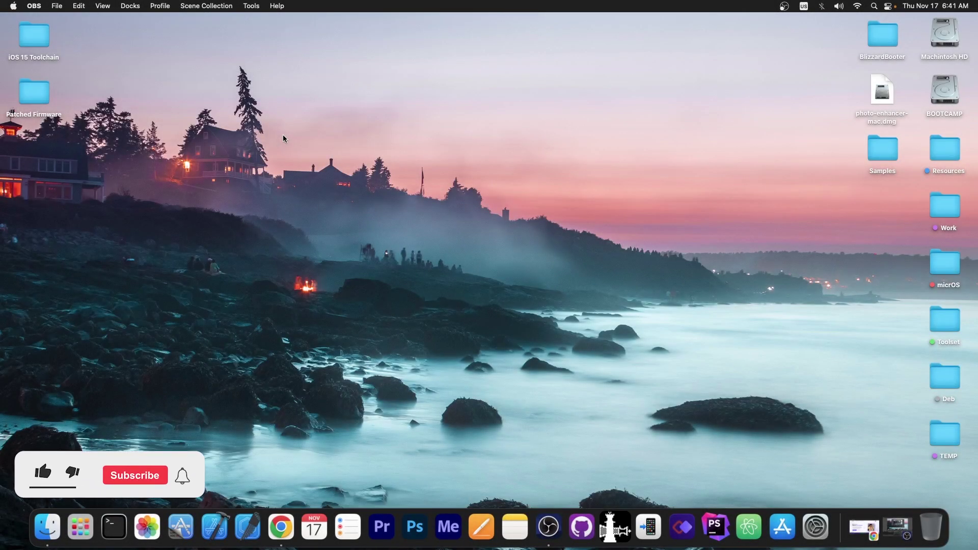
- Launch HitPaw Photo Enhancer from the Dock, then minimize its start window
left_click(683, 526)
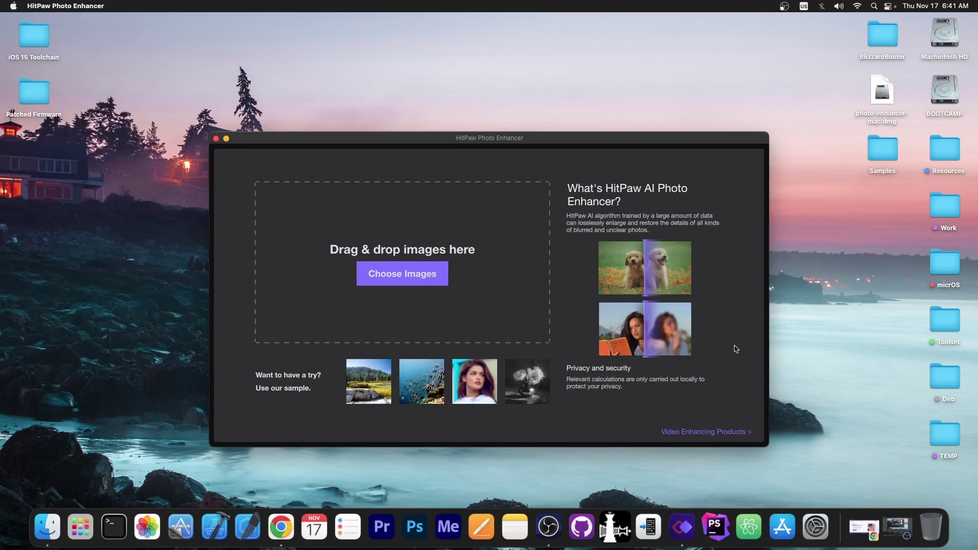
left_click(228, 140)
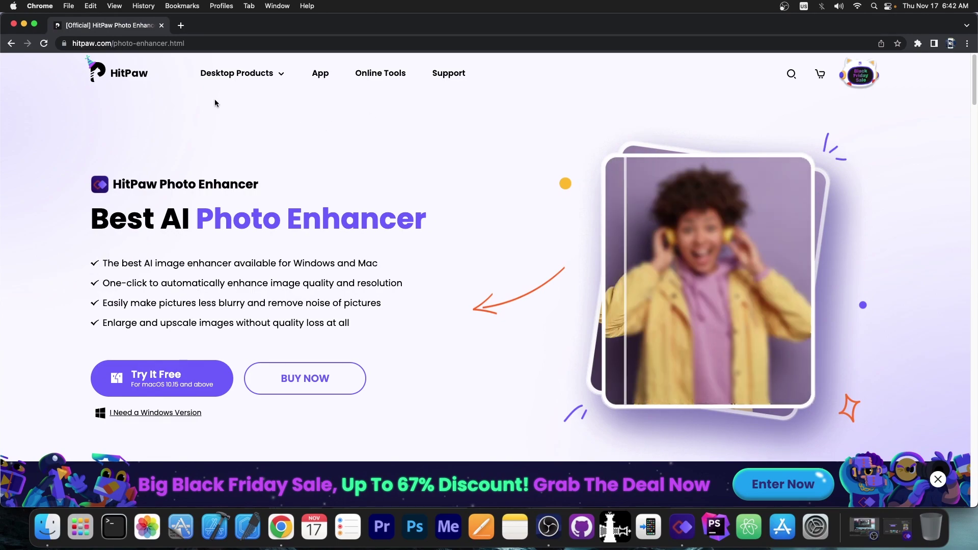
- Browse the hitpaw.com product page, slide the before/after demo divider, then minimize Chrome
scroll(138, 185, "down", 1)
scroll(138, 185, "down", 6)
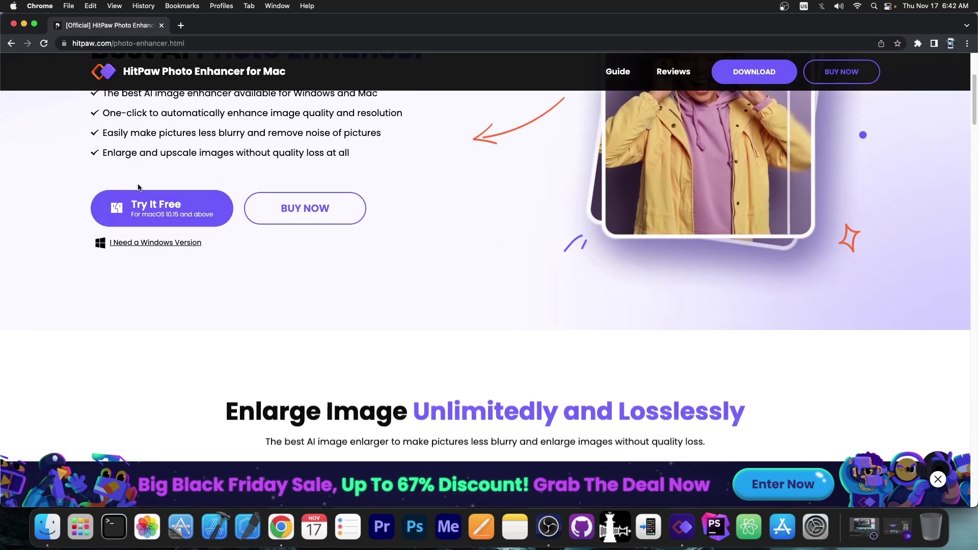
scroll(138, 188, "down", 3)
scroll(137, 187, "down", 2)
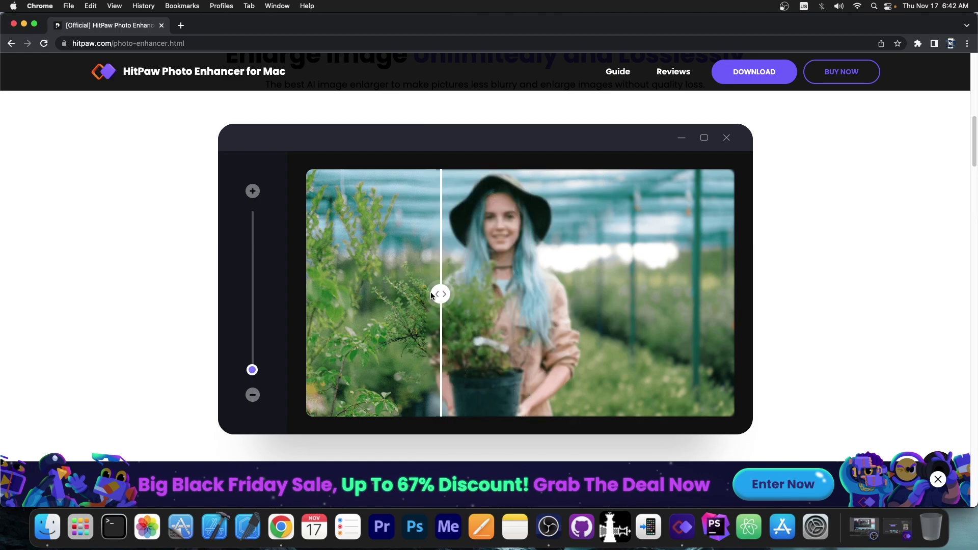
left_click_drag(431, 296, 776, 268)
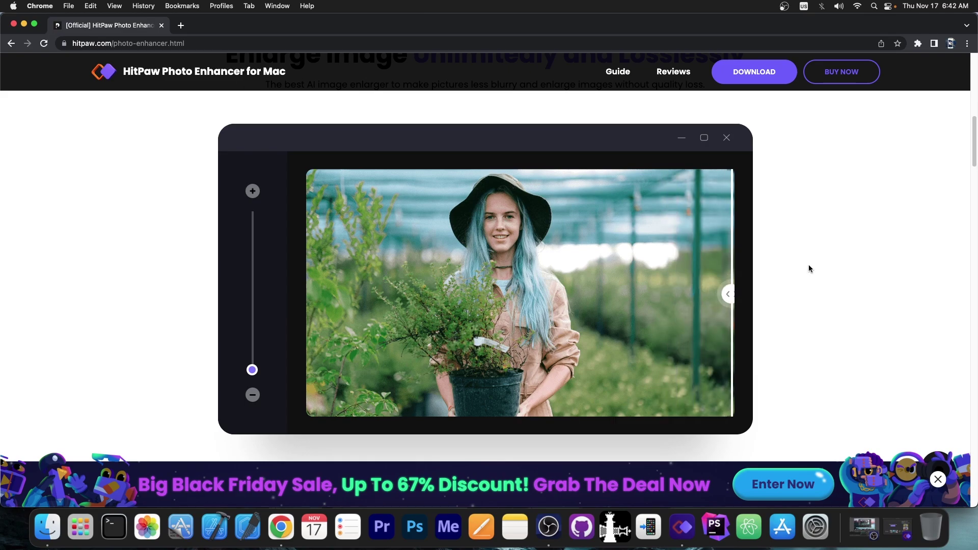
scroll(819, 269, "down", 4)
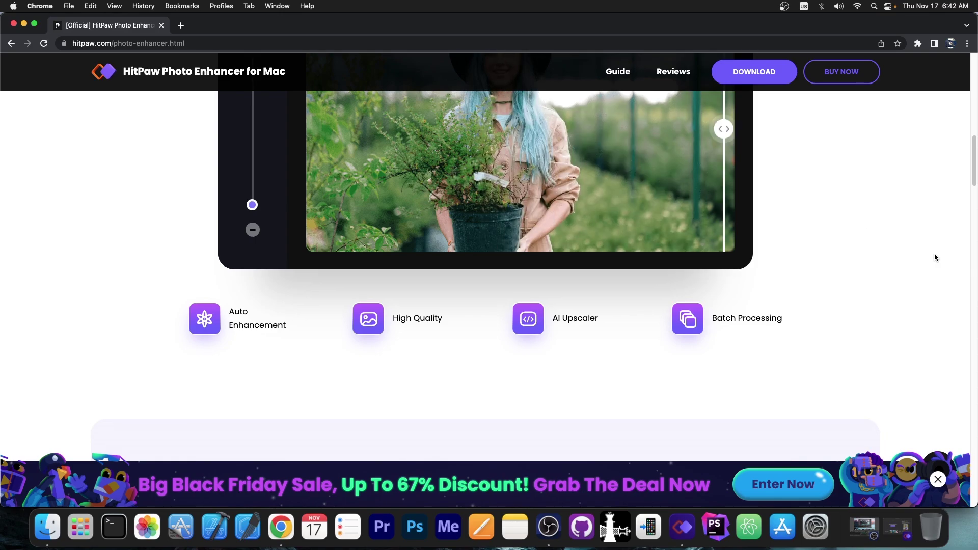
scroll(935, 254, "down", 6)
scroll(934, 255, "up", 20)
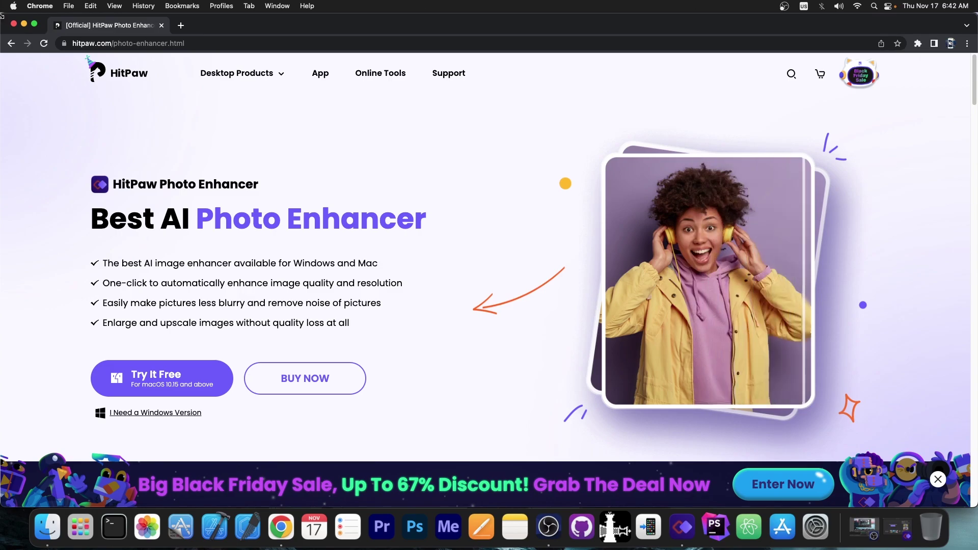
left_click(24, 24)
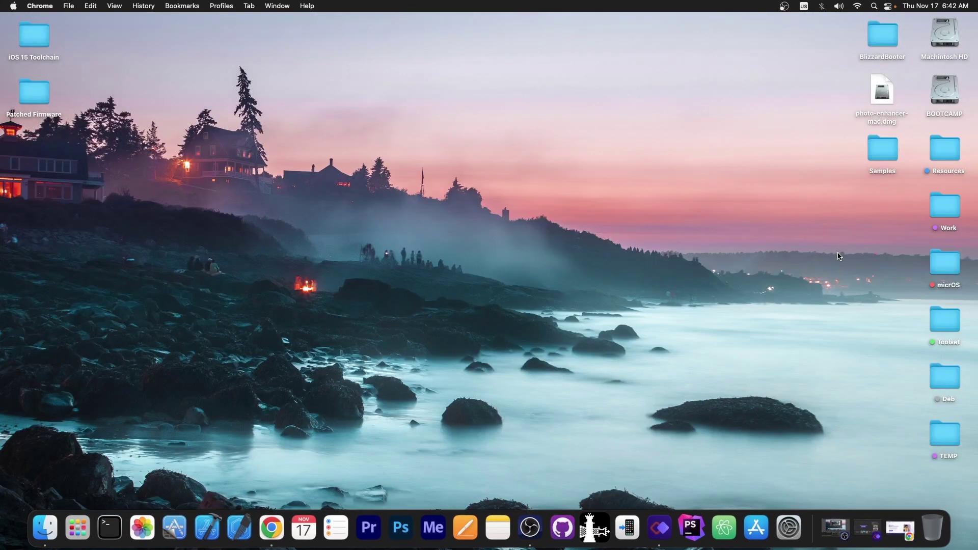
- Install the app from photo-enhancer-mac.dmg into Applications and restore the minimized HitPaw window
left_click(887, 95)
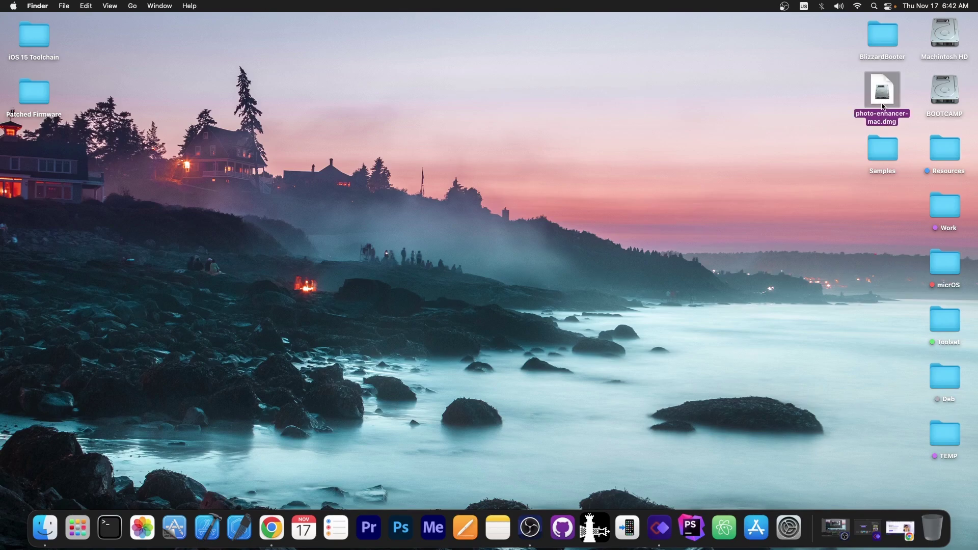
double_click(880, 94)
left_click_drag(191, 171, 324, 164)
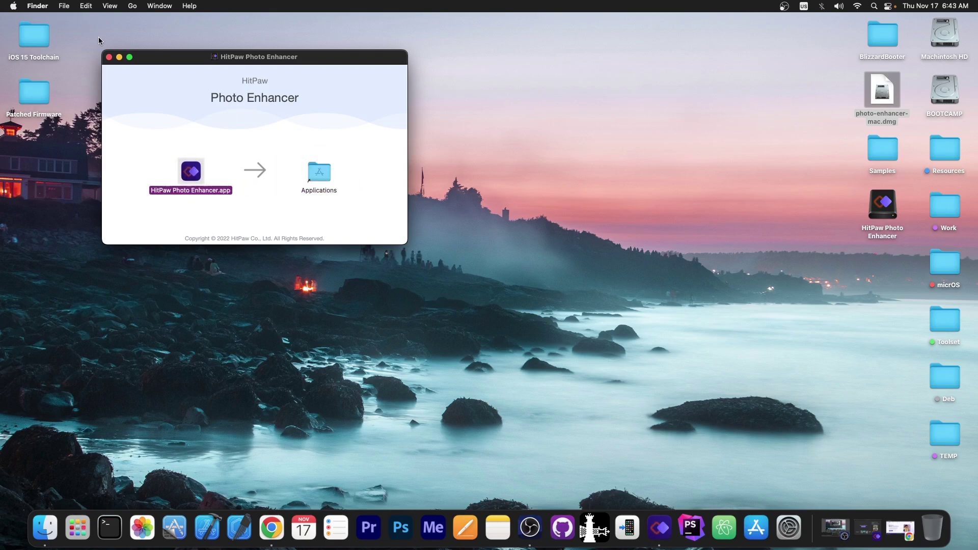
left_click(110, 57)
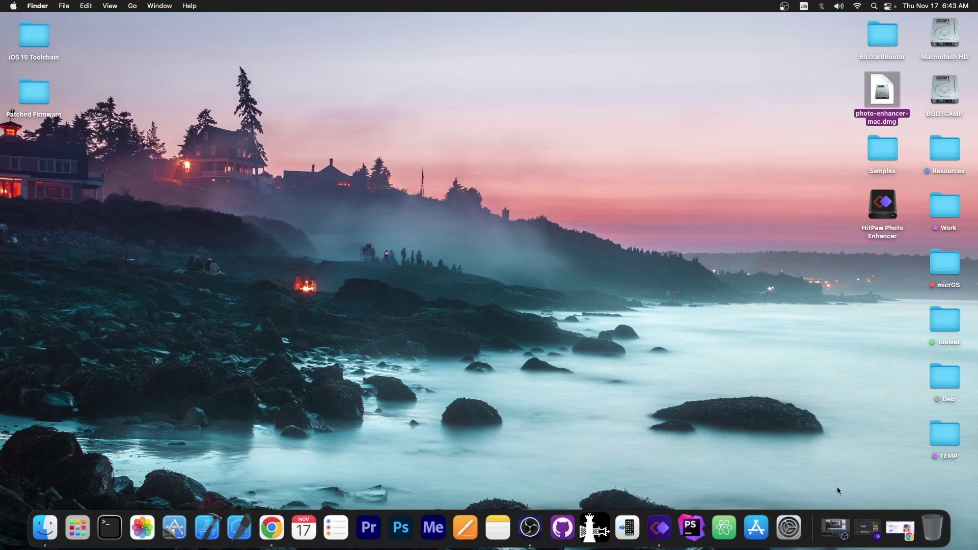
left_click(661, 528)
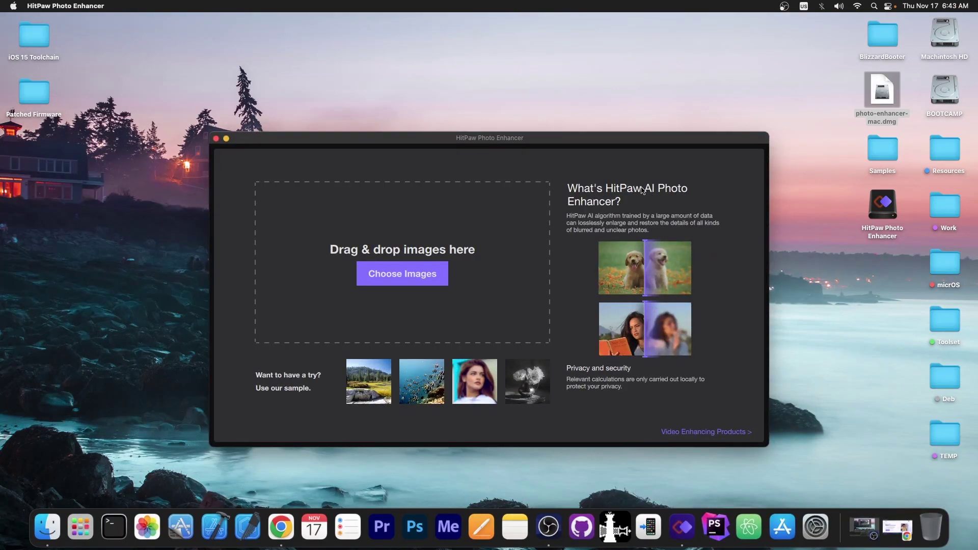
- Drag all three images from the Samples folder into the enhancer and close Finder
key("super+Tab")
left_click_drag(696, 264, 666, 180)
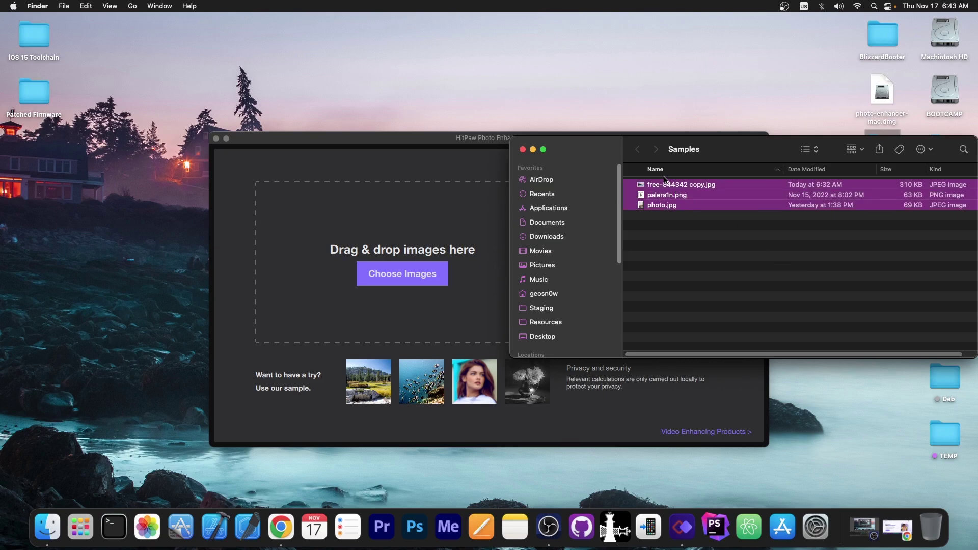
left_click_drag(665, 179, 407, 240)
left_click(523, 149)
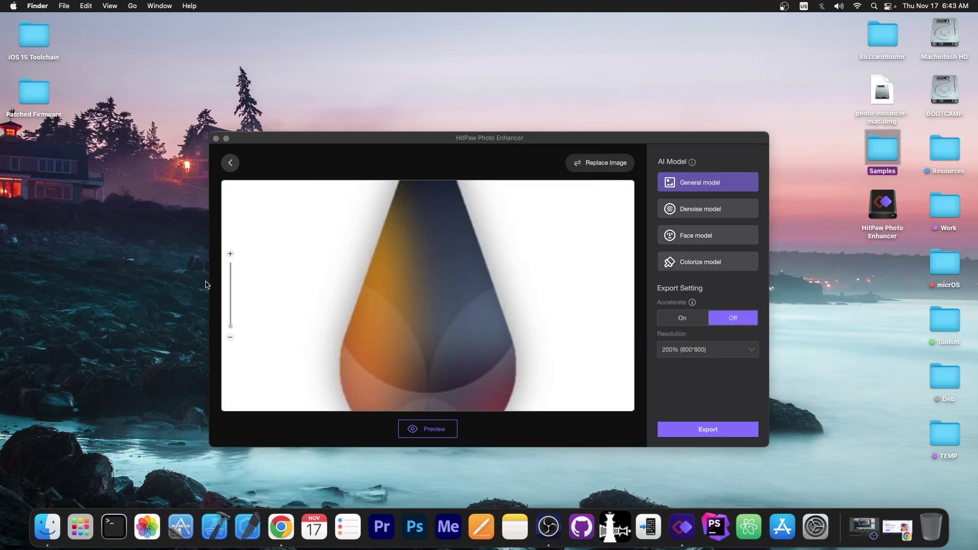
- Zoom into the droplet logo preview and pan to recentre it
left_click_drag(230, 323, 230, 316)
scroll(349, 240, "left", 2)
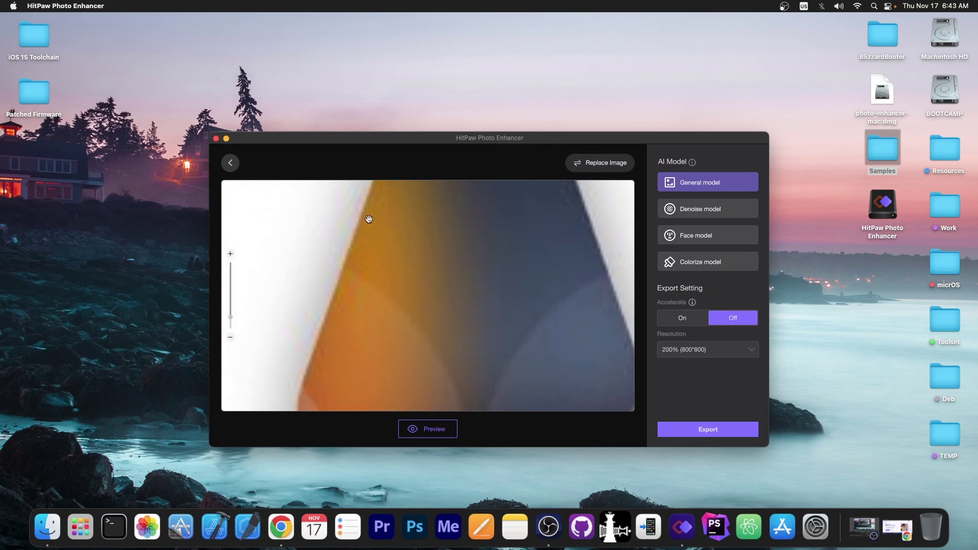
scroll(317, 313, "down", 3)
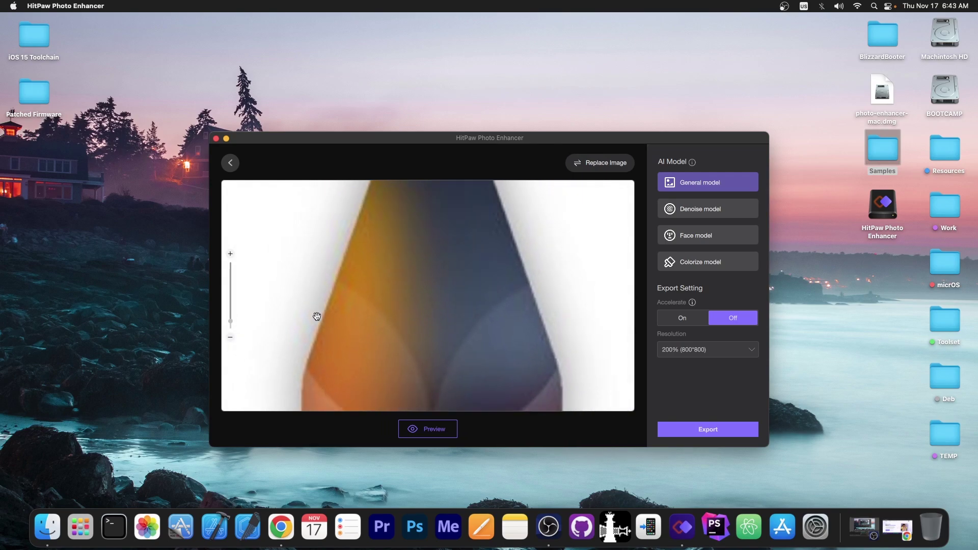
scroll(336, 309, "up", 4)
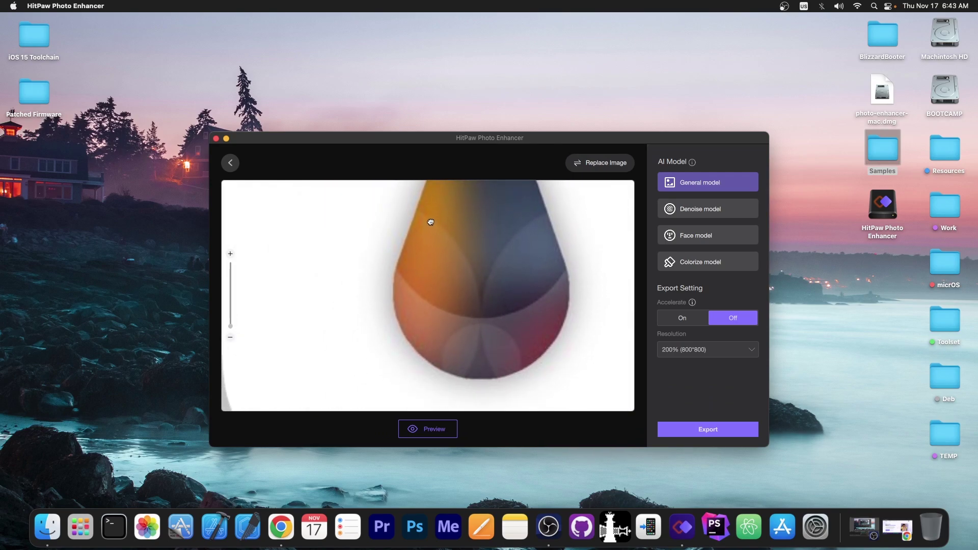
scroll(430, 358, "up", 4)
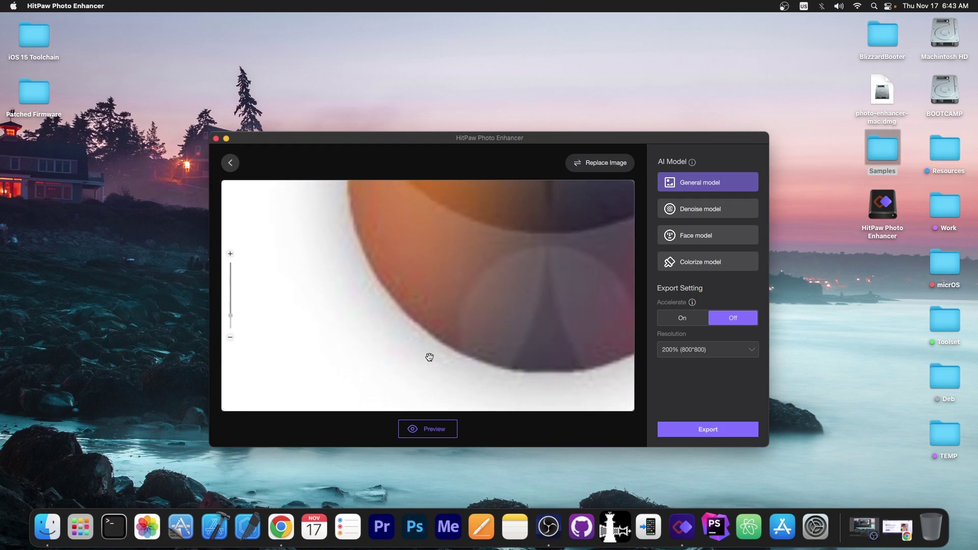
scroll(430, 357, "up", 1)
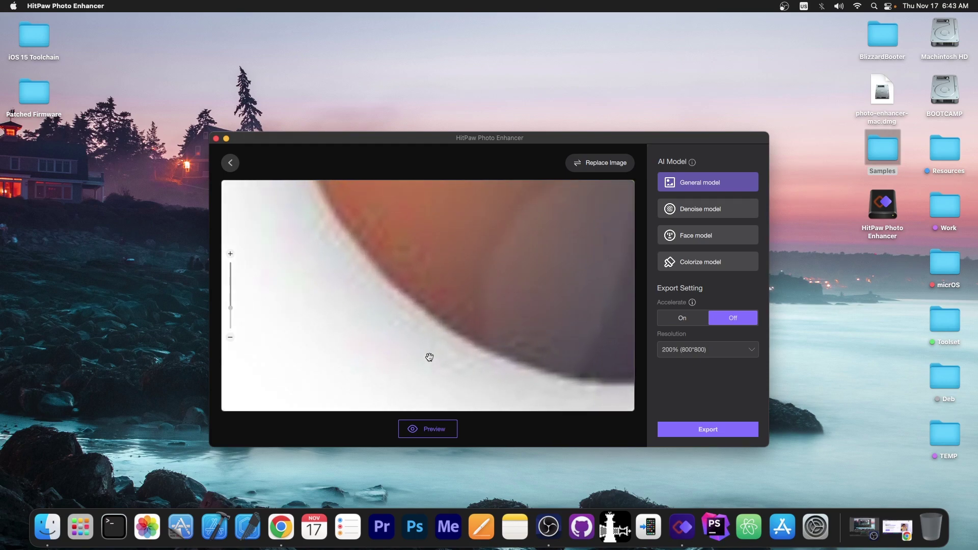
scroll(429, 357, "down", 8)
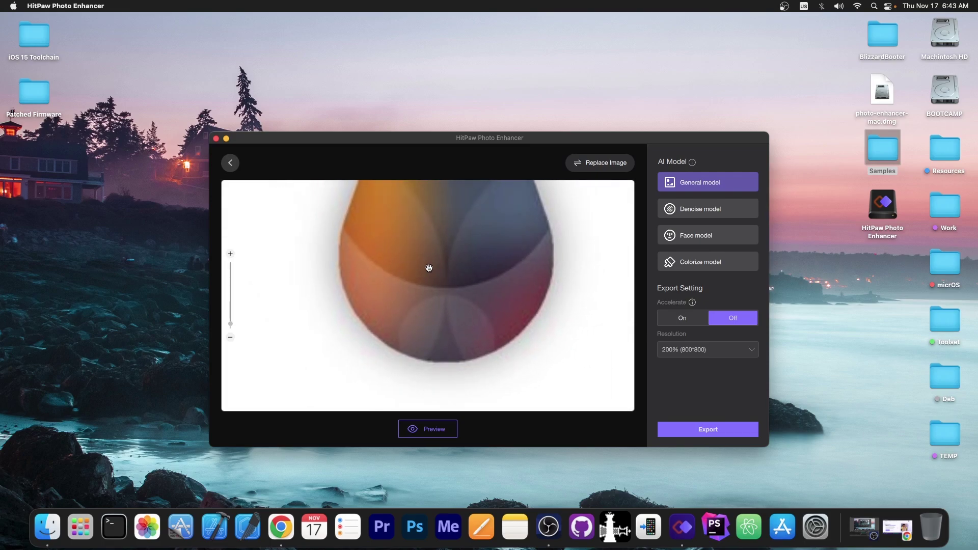
left_click_drag(413, 247, 393, 274)
mouse_move(691, 162)
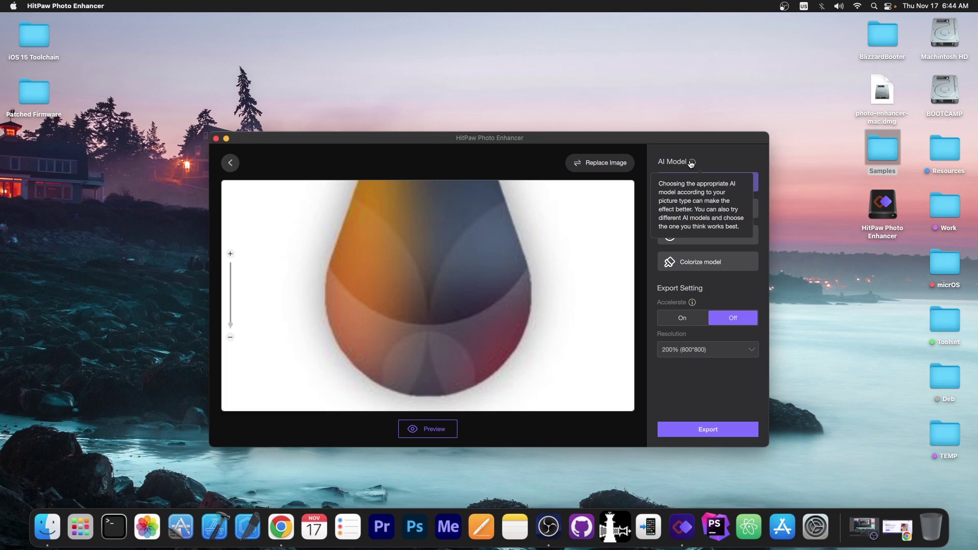
scroll(384, 291, "up", 3)
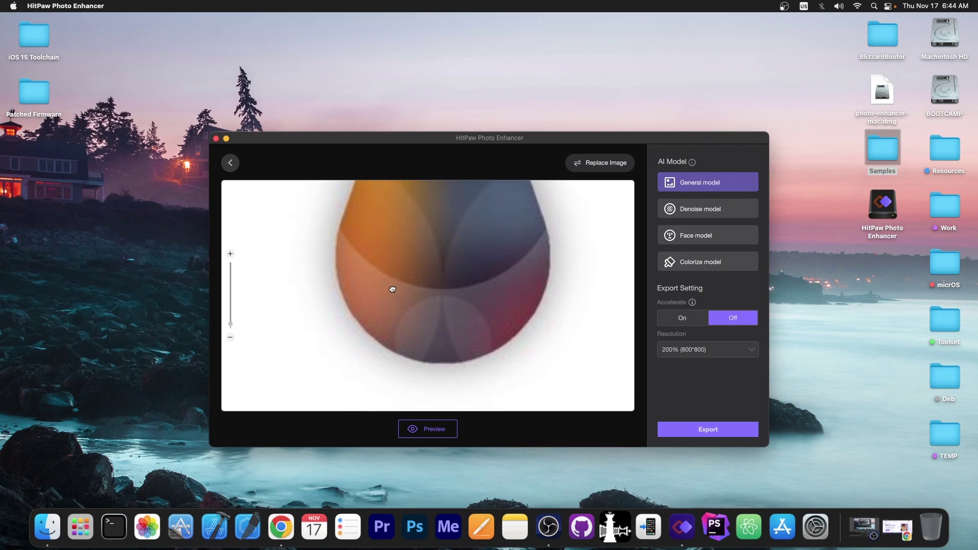
scroll(399, 292, "up", 4)
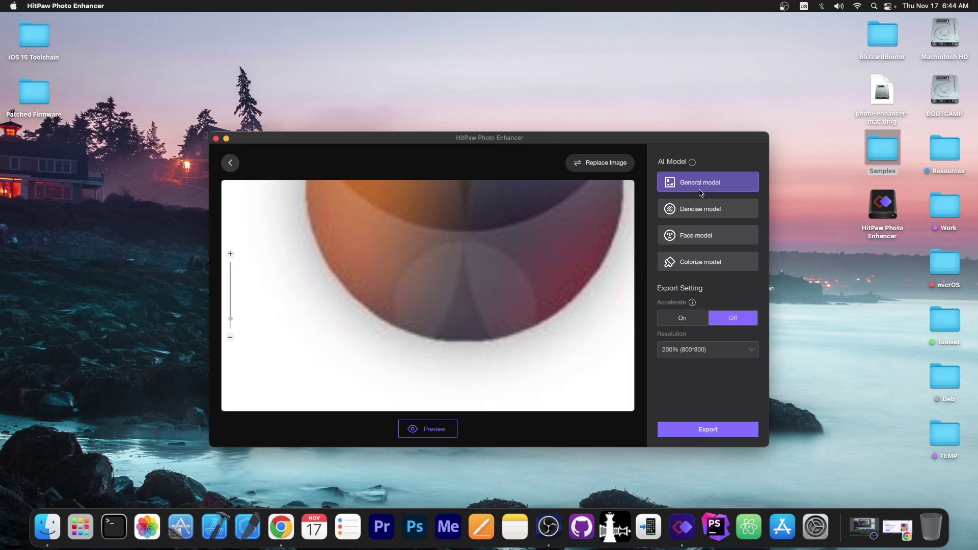
mouse_move(699, 190)
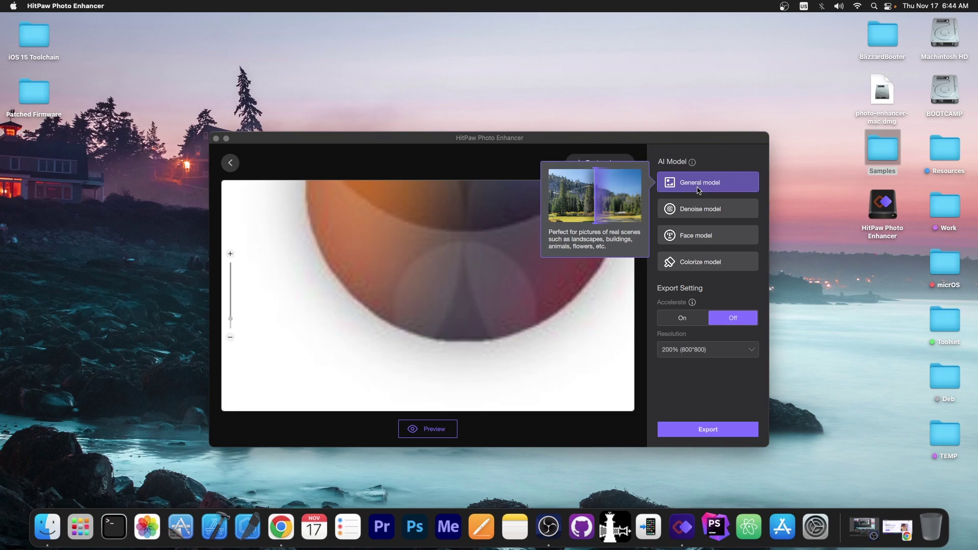
mouse_move(711, 210)
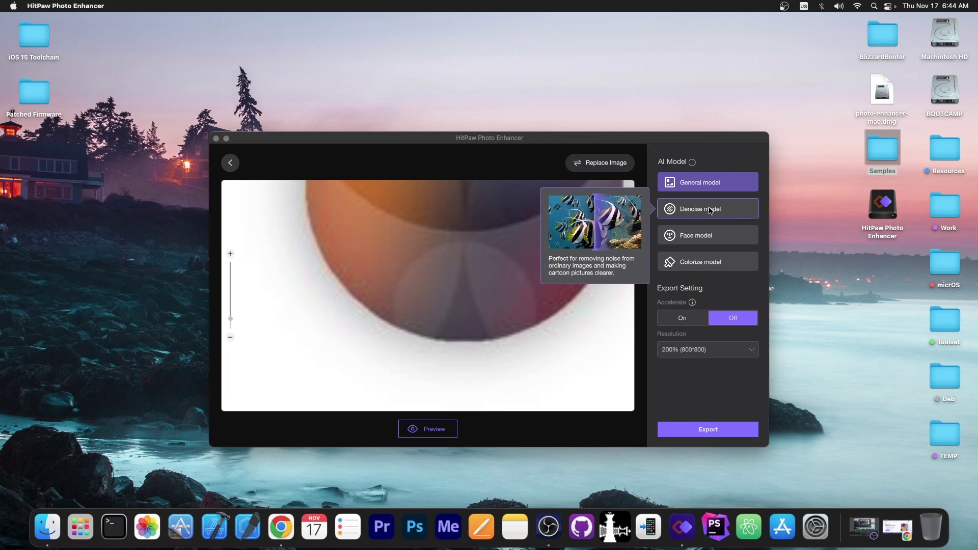
mouse_move(724, 236)
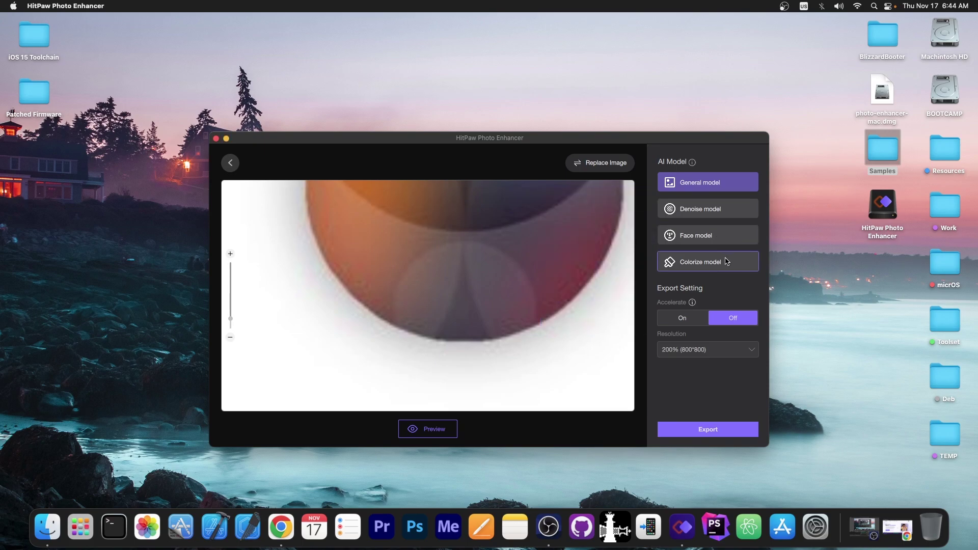
mouse_move(728, 262)
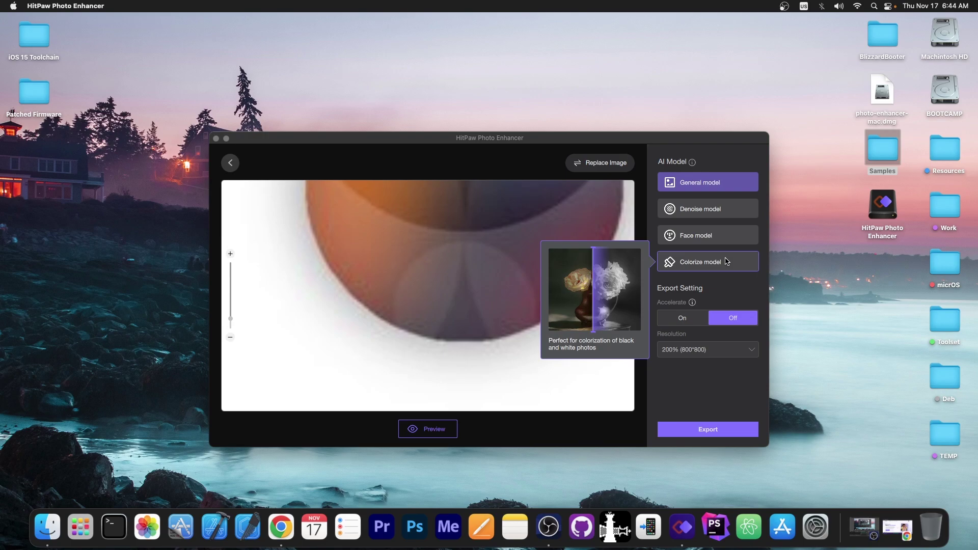
mouse_move(694, 305)
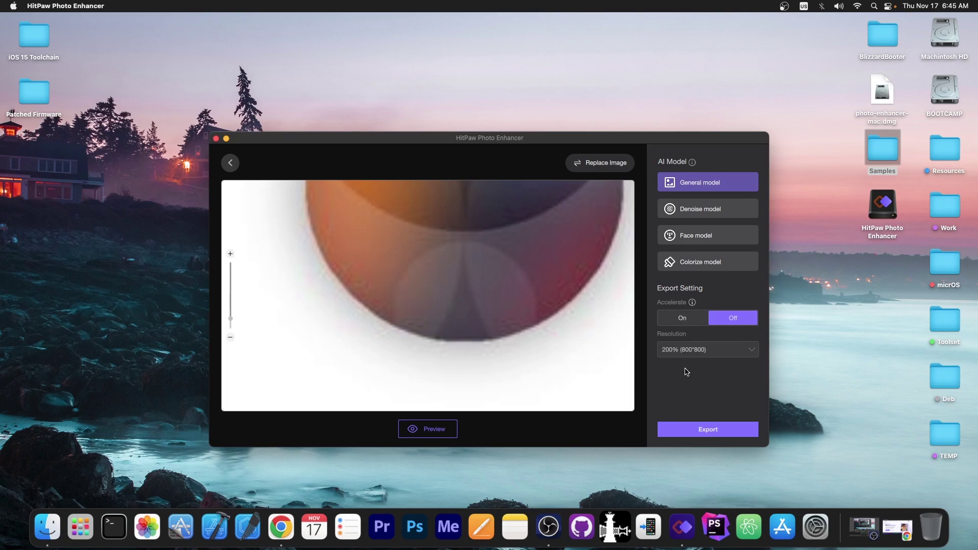
- Keep the 200% (800*800) resolution and change the AI model from General to Denoise
left_click(709, 351)
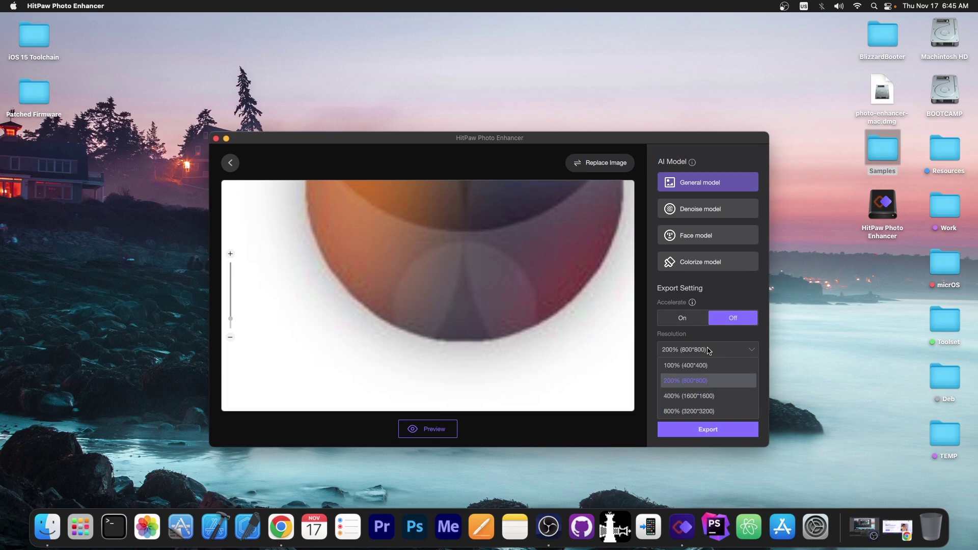
left_click_drag(627, 143, 625, 144)
scroll(576, 225, "up", 3)
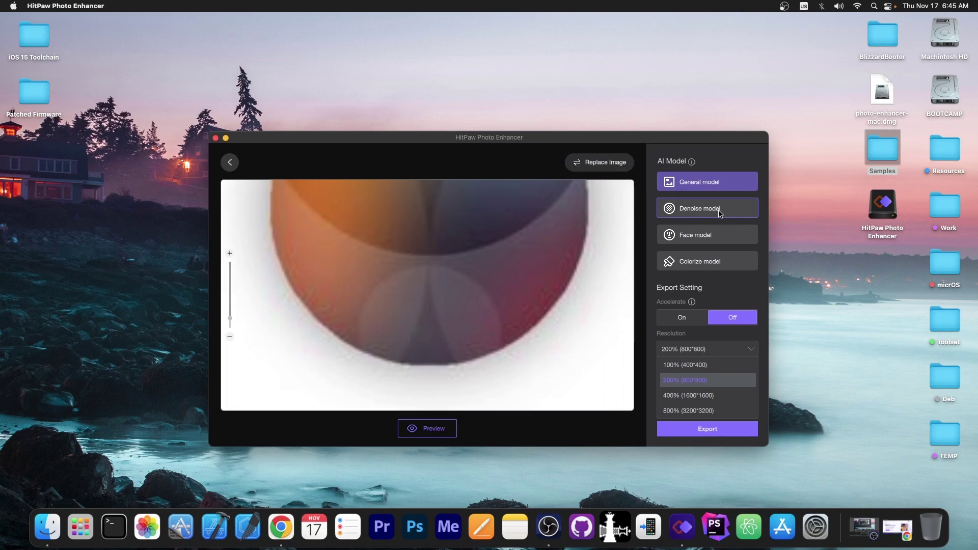
left_click(720, 213)
scroll(477, 321, "down", 2)
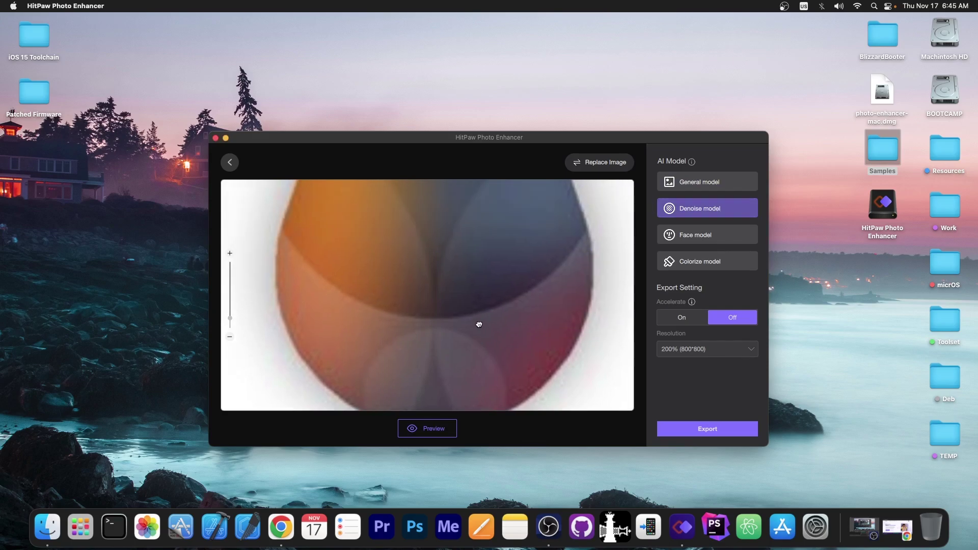
scroll(475, 312, "down", 3)
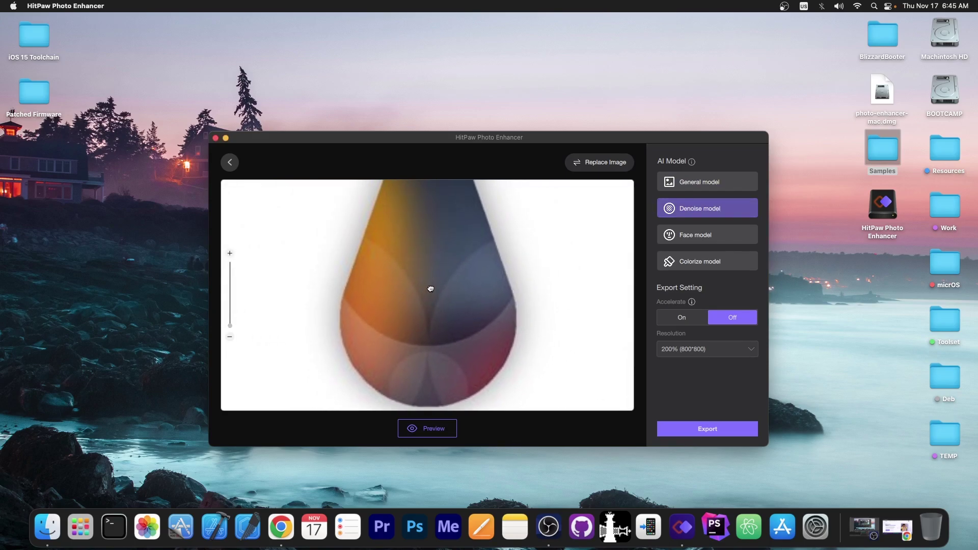
scroll(439, 306, "up", 1)
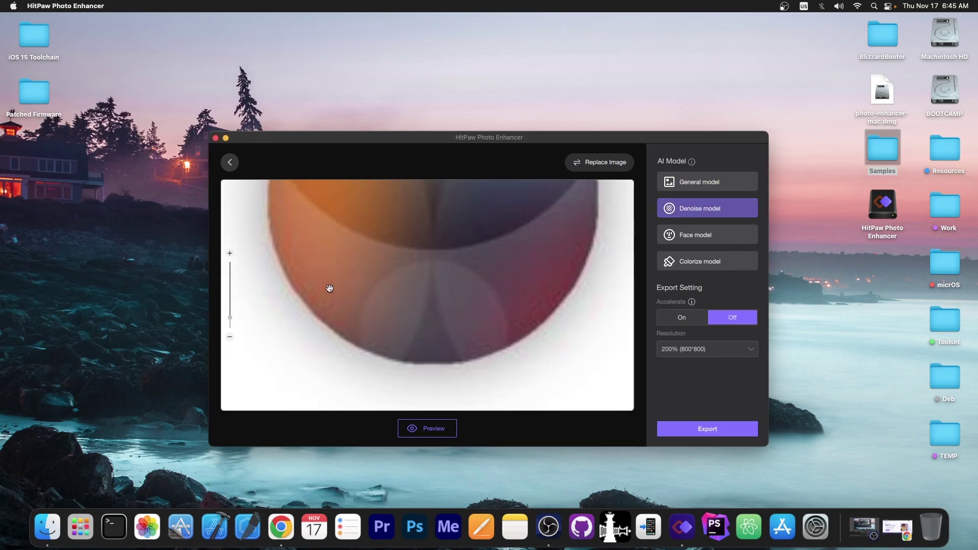
- Preview the Denoise result and compare the 800*800 191.6KB logo with the 400*400 original
left_click(416, 434)
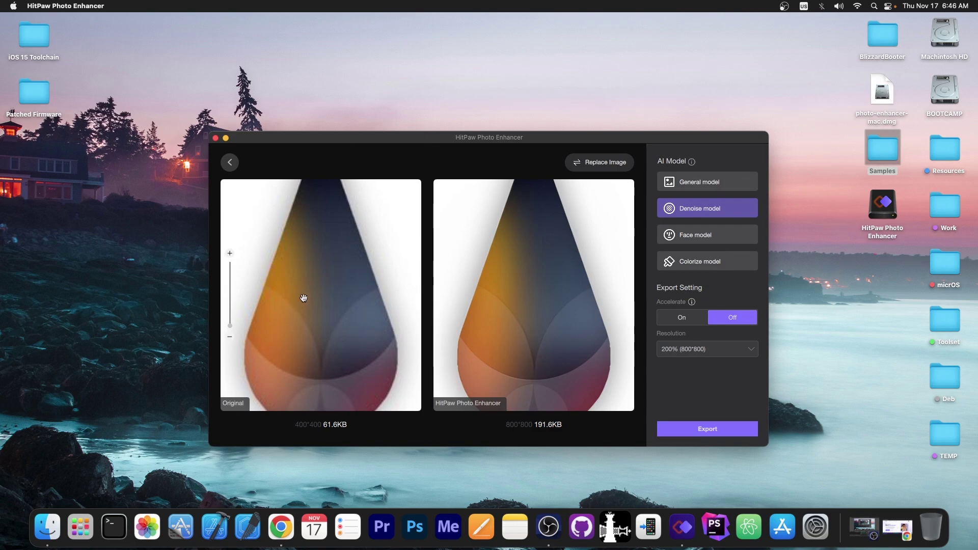
scroll(290, 322, "up", 2)
scroll(291, 323, "down", 3)
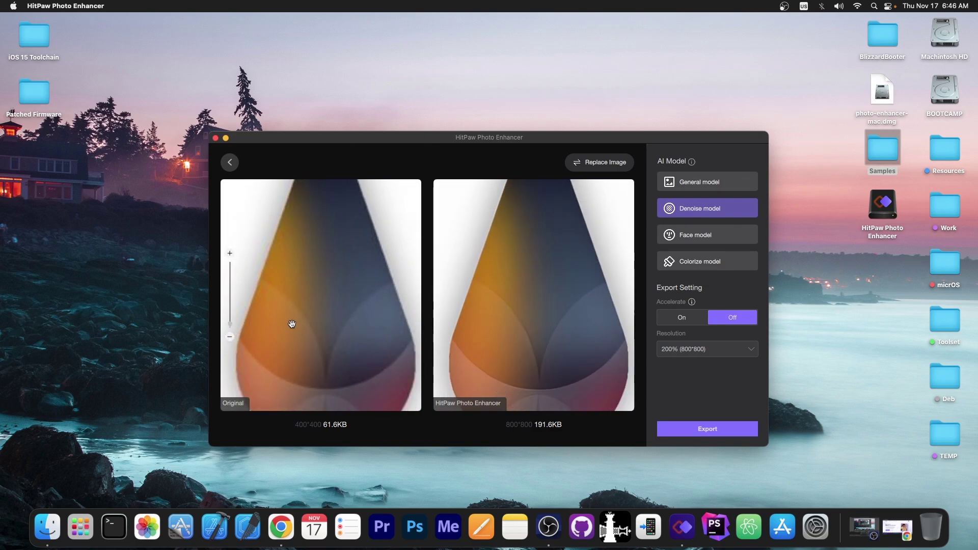
left_click_drag(539, 345, 545, 259)
scroll(531, 345, "up", 3)
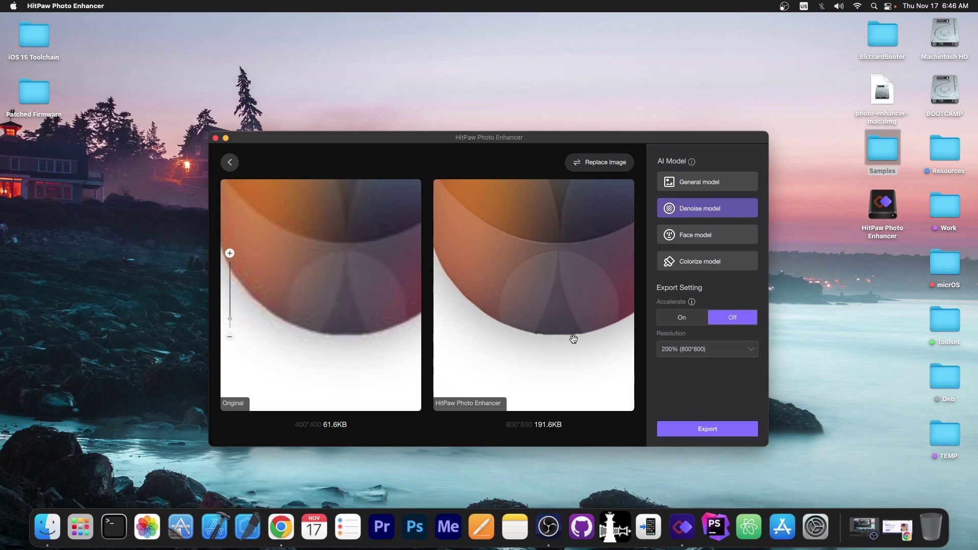
scroll(574, 339, "down", 5)
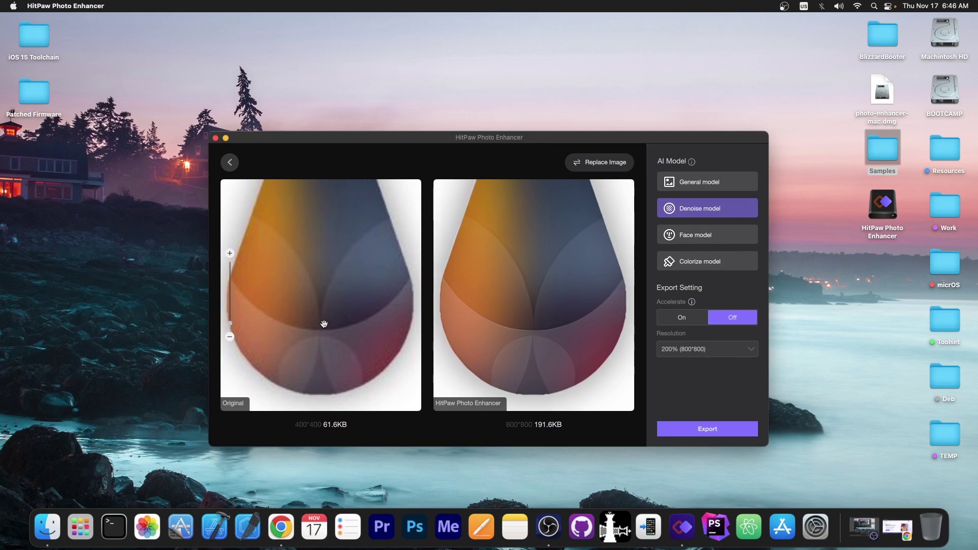
scroll(550, 345, "up", 3)
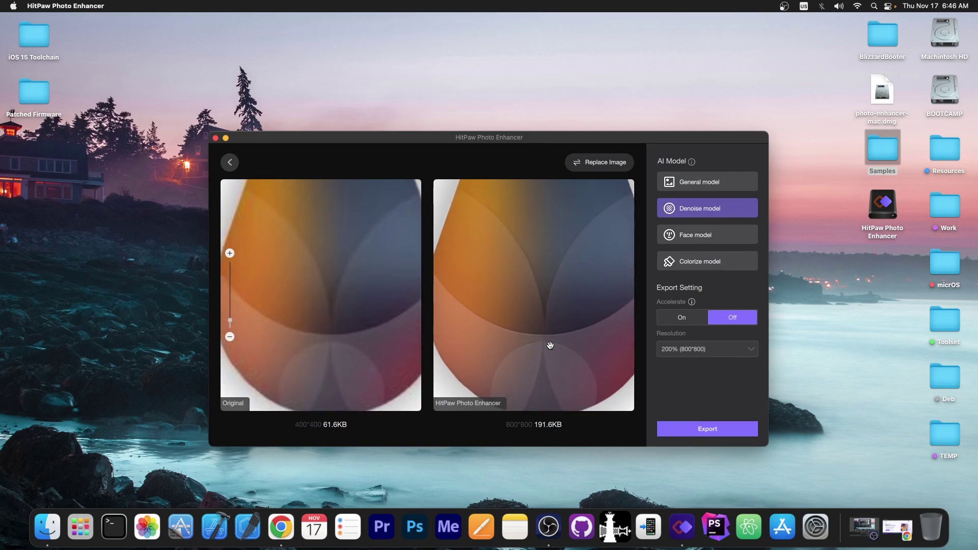
scroll(309, 310, "down", 2)
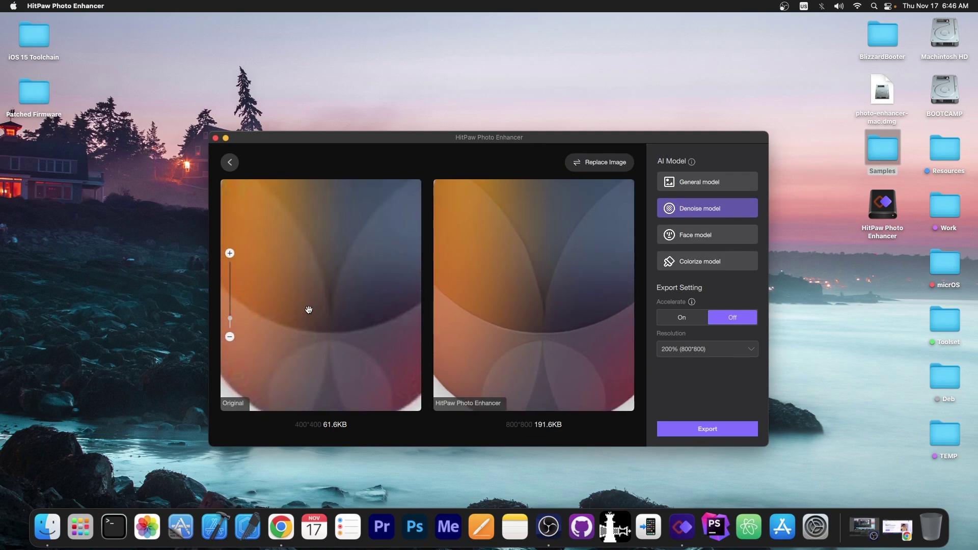
scroll(309, 310, "down", 3)
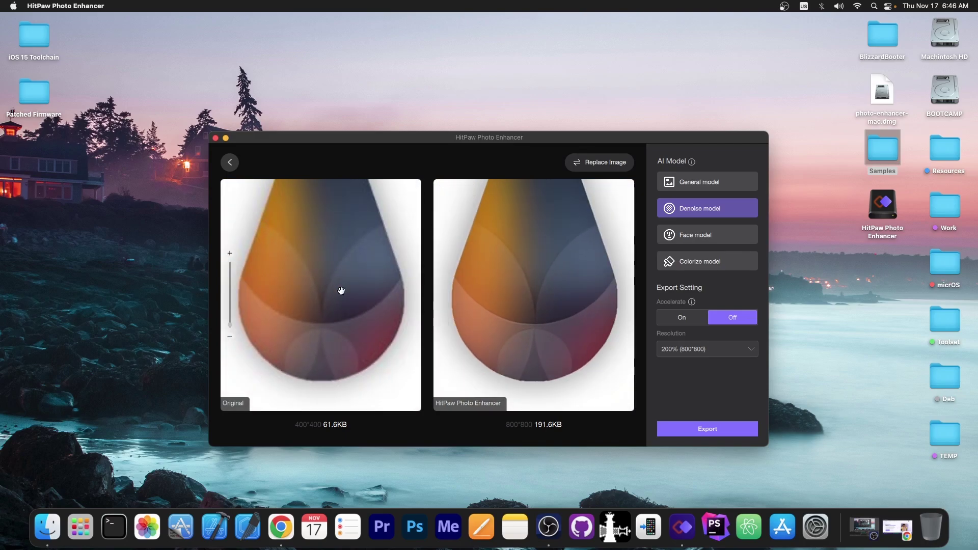
- Preview the logo with General model and compare the 258.4KB result against the 61.6KB original
left_click(688, 184)
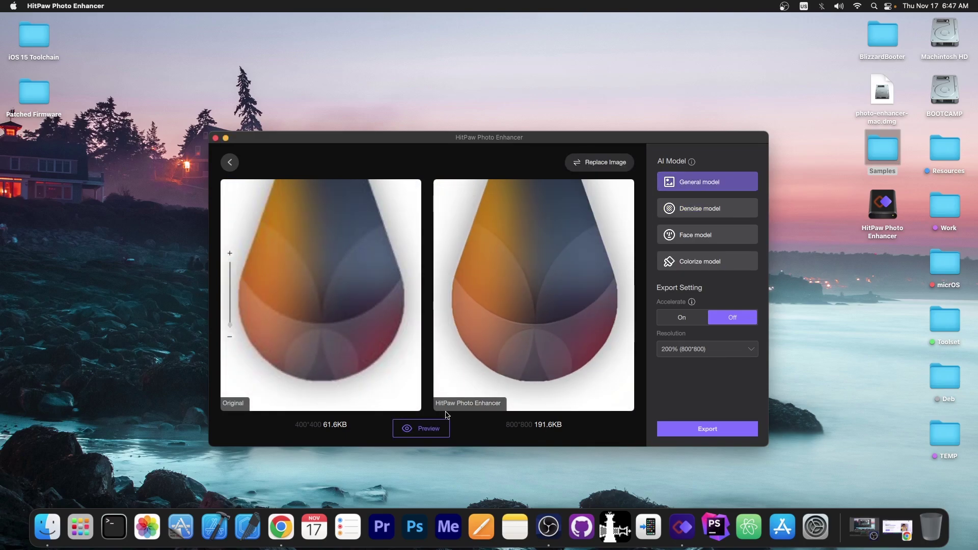
left_click(437, 433)
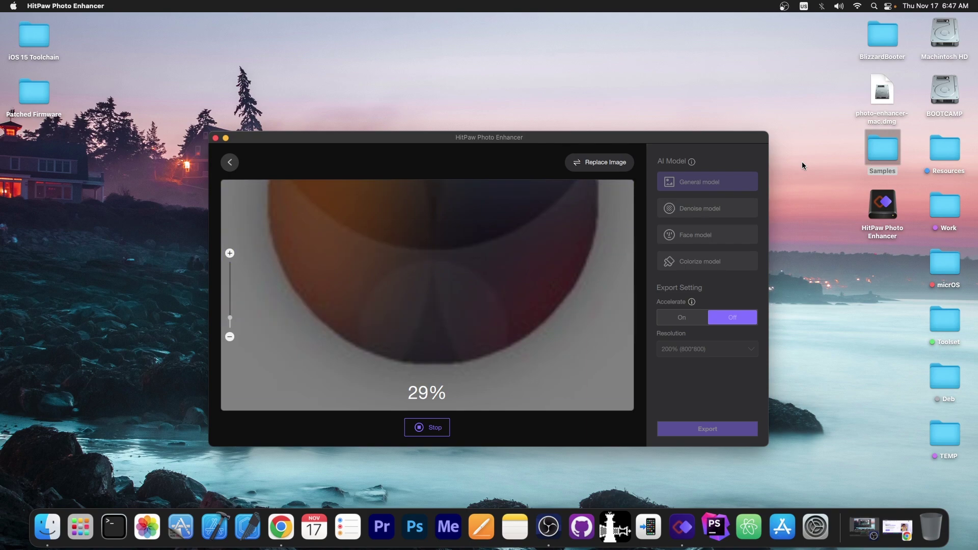
left_click_drag(552, 336, 540, 216)
scroll(515, 396, "up", 4)
scroll(543, 390, "up", 1)
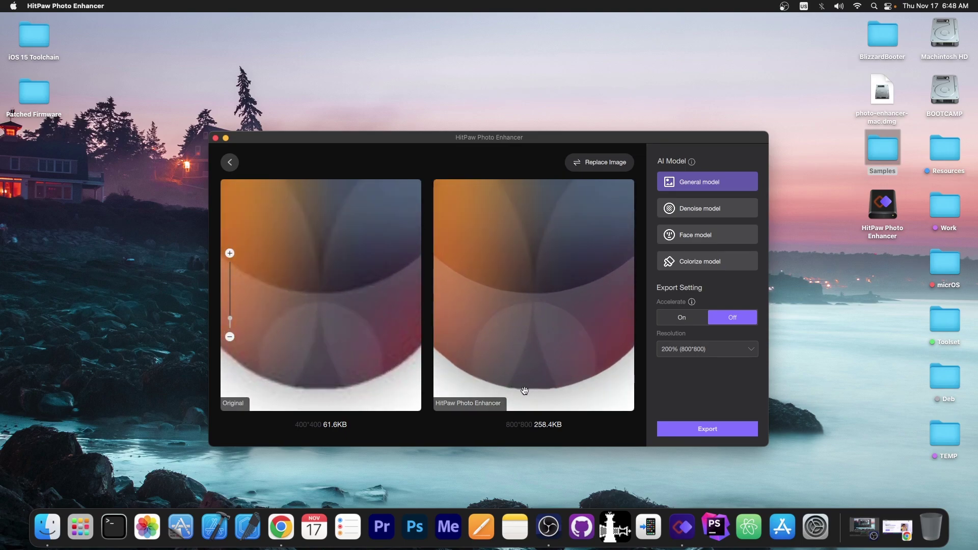
scroll(365, 398, "up", 1)
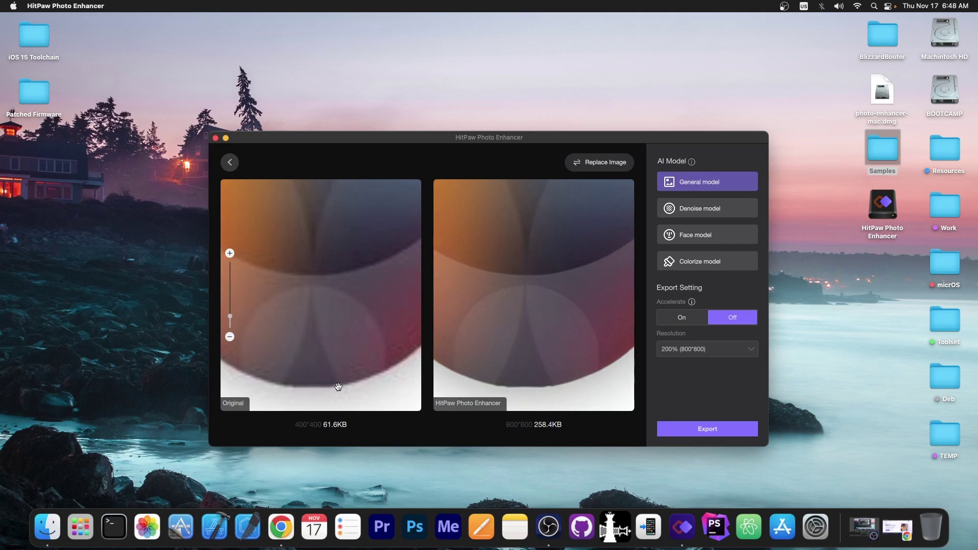
scroll(275, 390, "up", 1)
scroll(294, 381, "up", 1)
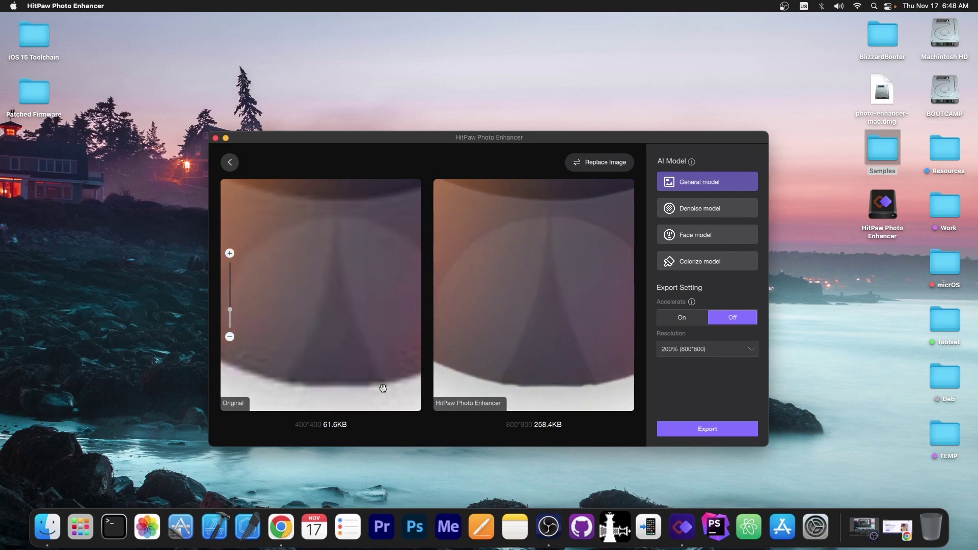
scroll(359, 348, "down", 1)
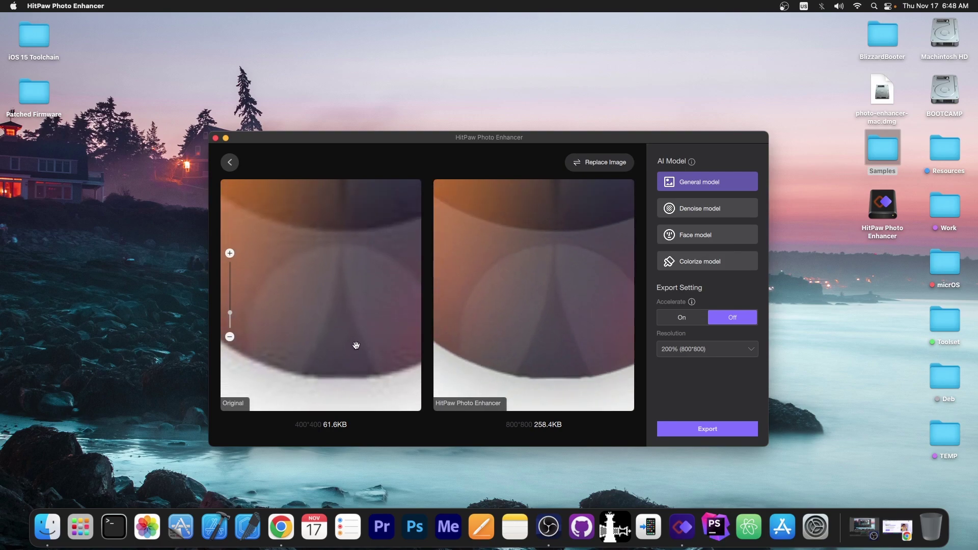
scroll(511, 376, "down", 1)
scroll(485, 361, "down", 1)
scroll(502, 359, "up", 1)
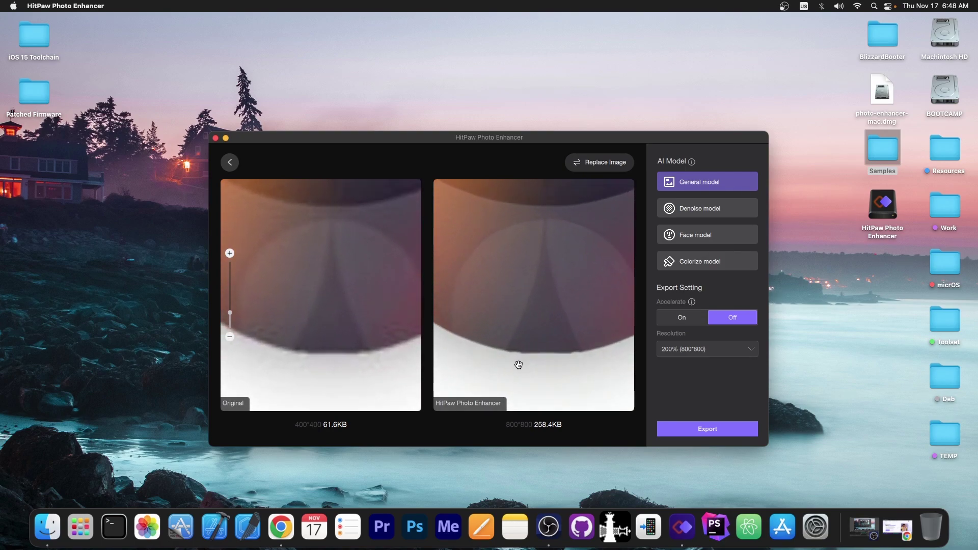
scroll(586, 337, "down", 3)
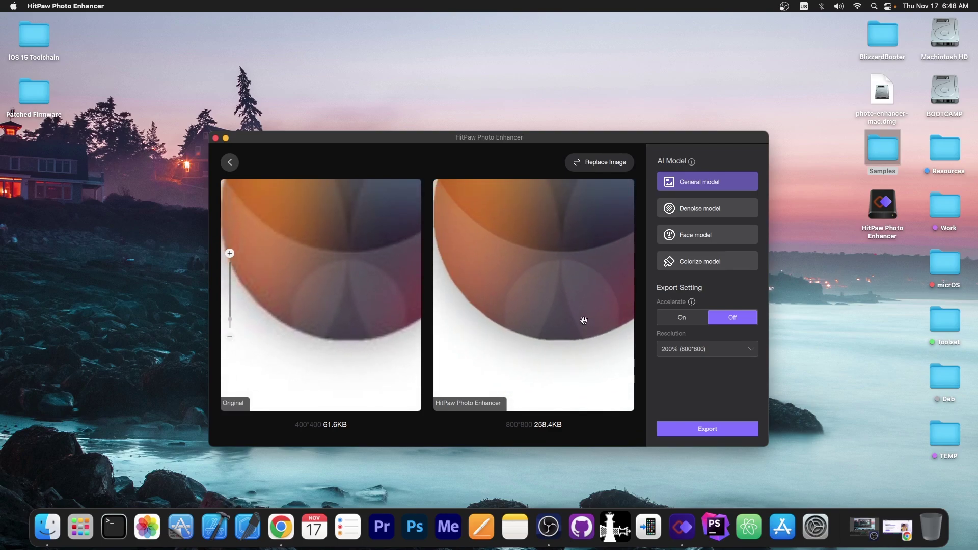
scroll(539, 352, "down", 1)
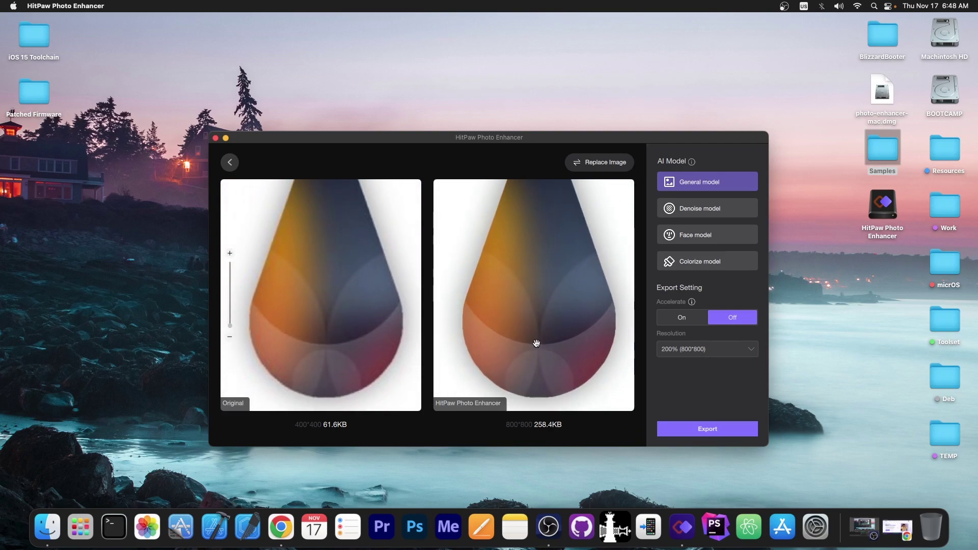
- Re-render with Denoise, export palera1n_064931.png to the Desktop, and check it in Preview
left_click(703, 209)
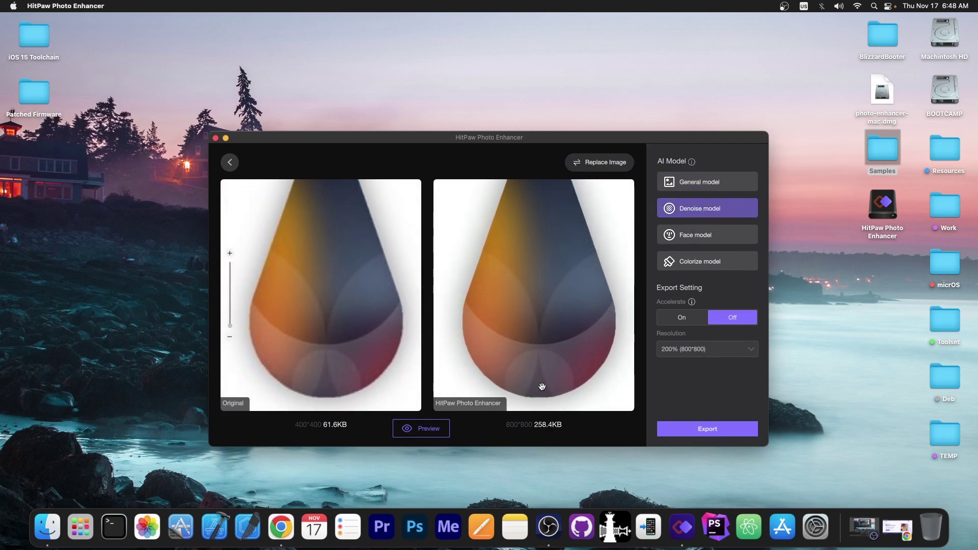
left_click(437, 429)
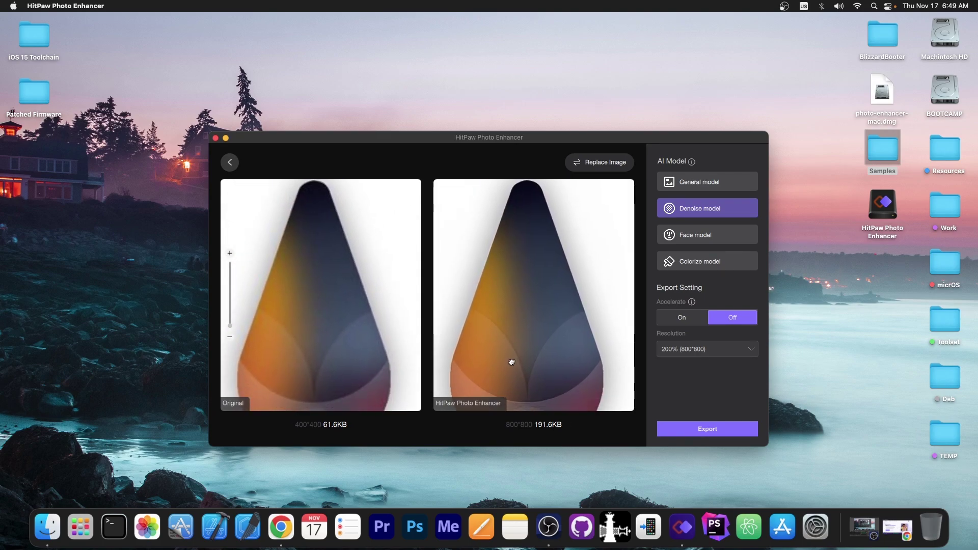
left_click(720, 432)
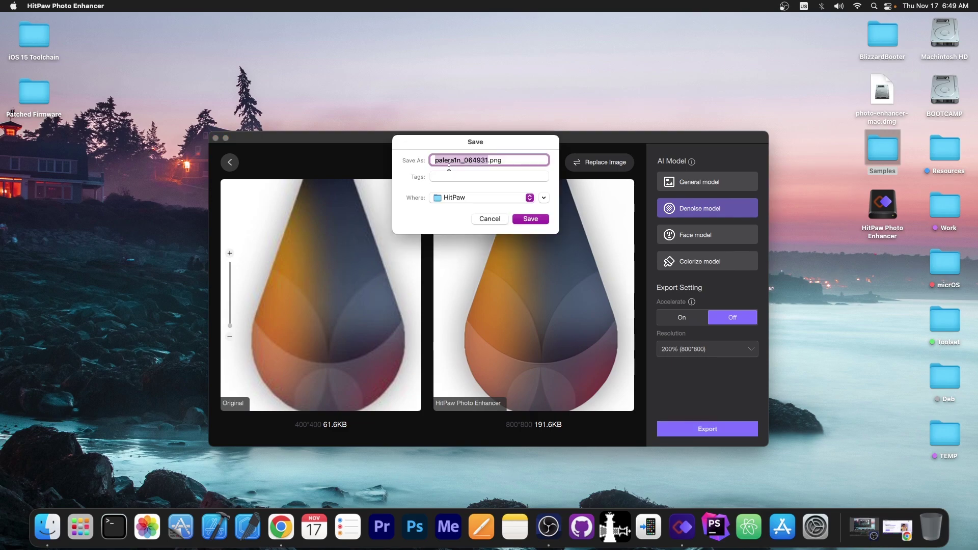
left_click(472, 196)
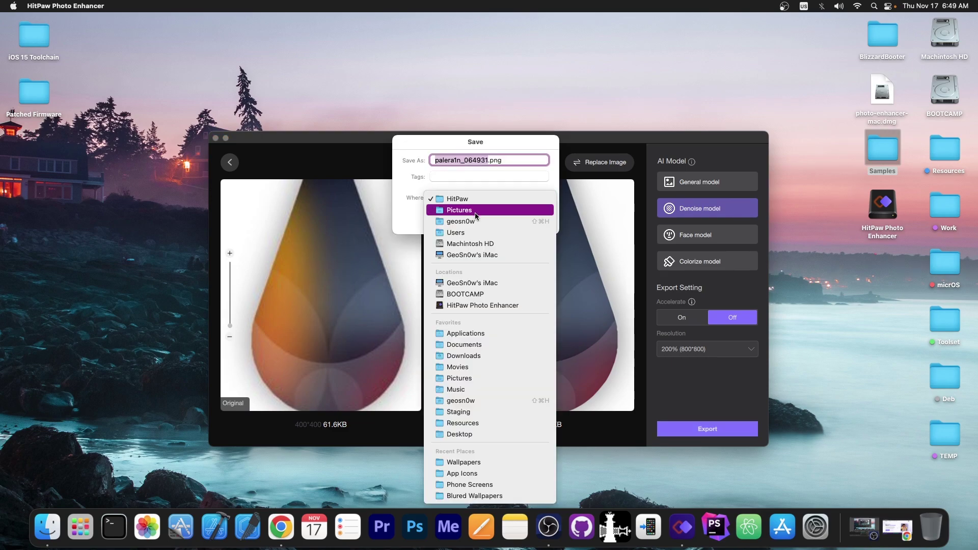
left_click(453, 415)
left_click(454, 199)
left_click(549, 250)
left_click(530, 219)
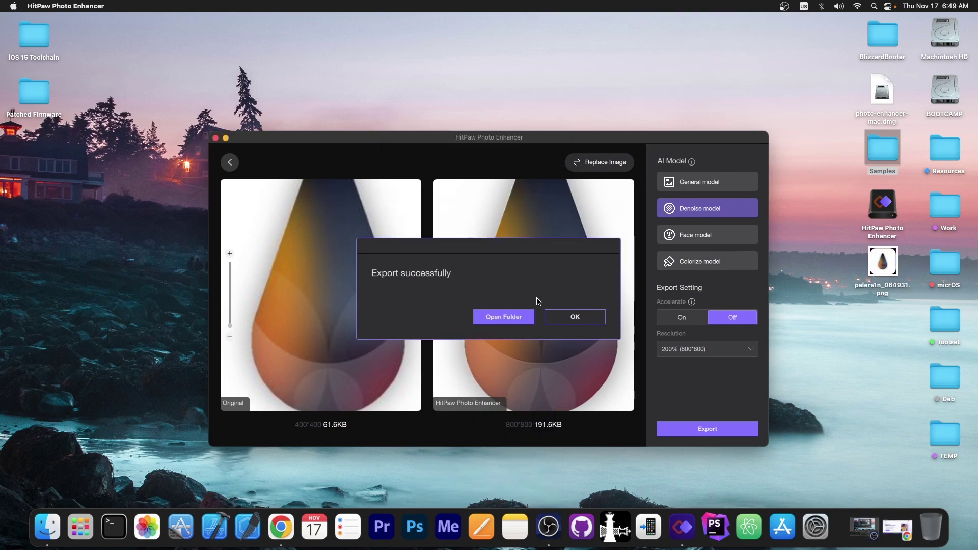
left_click(564, 324)
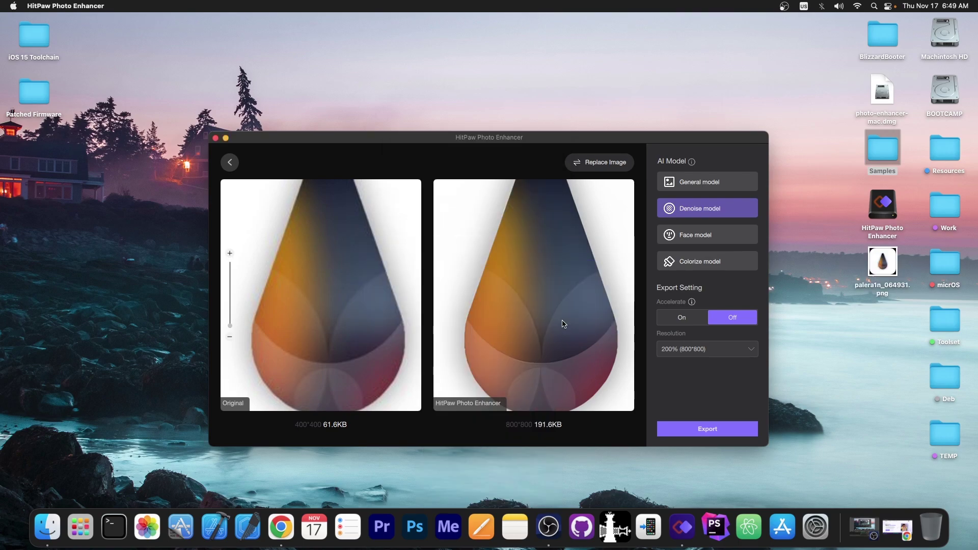
double_click(883, 262)
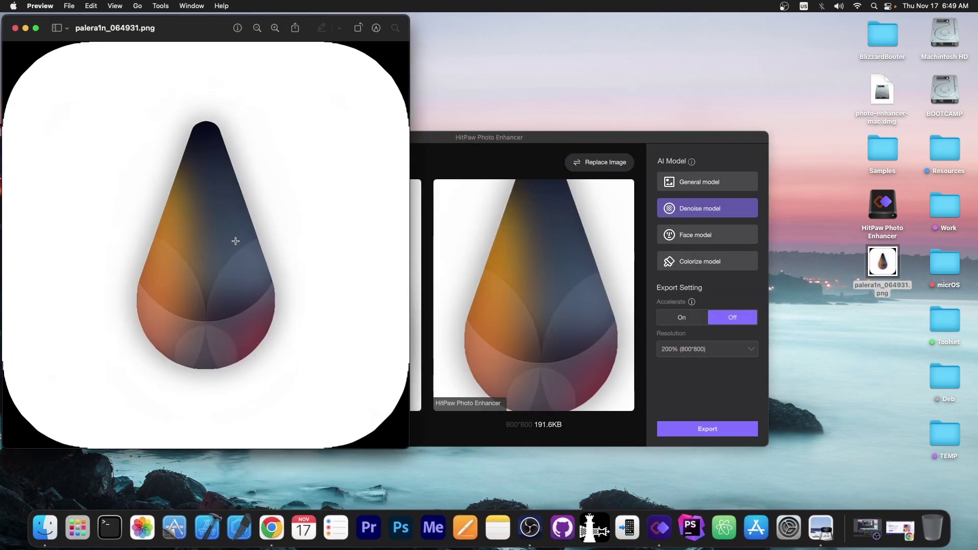
key("super+q")
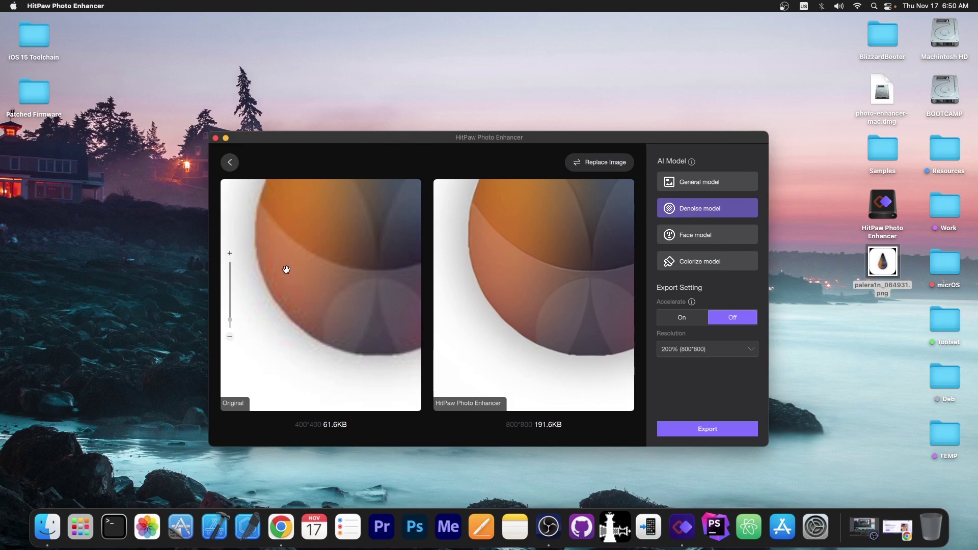
- Open the Samples folder on the desktop
left_click_drag(286, 273, 373, 355)
left_click_drag(361, 296, 295, 304)
left_click(882, 148)
double_click(883, 149)
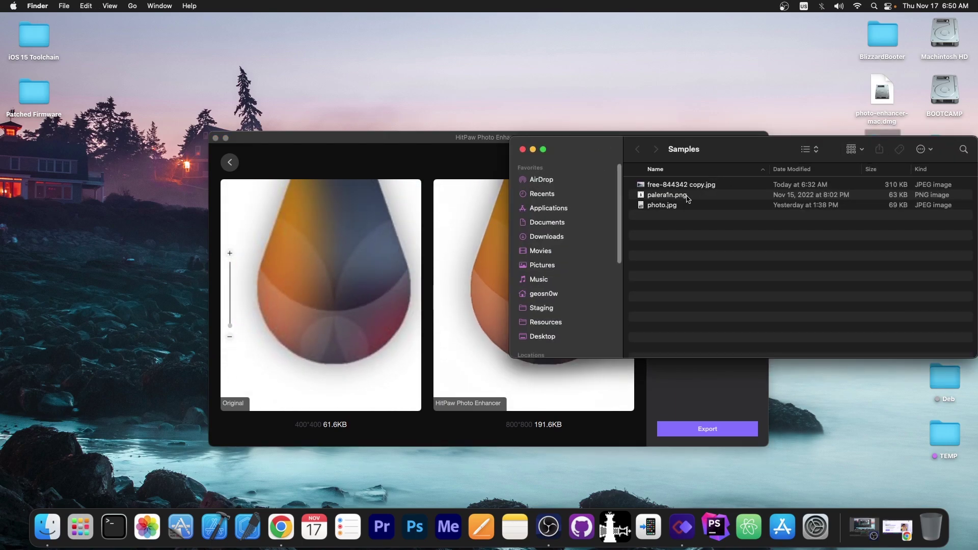
- Zoom into photo.jpg in Preview to check its quality, then drag it into HitPaw
double_click(668, 204)
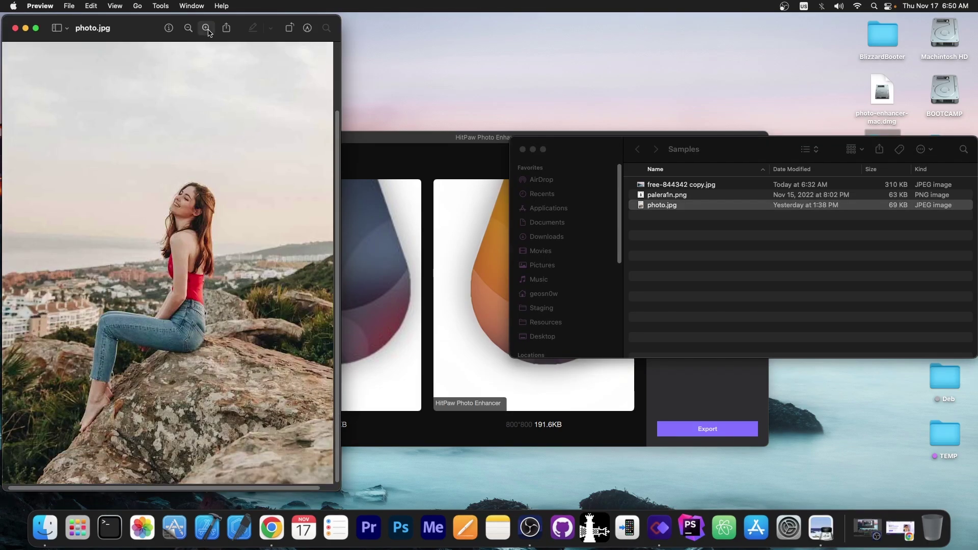
left_click(206, 28)
left_click(206, 28)
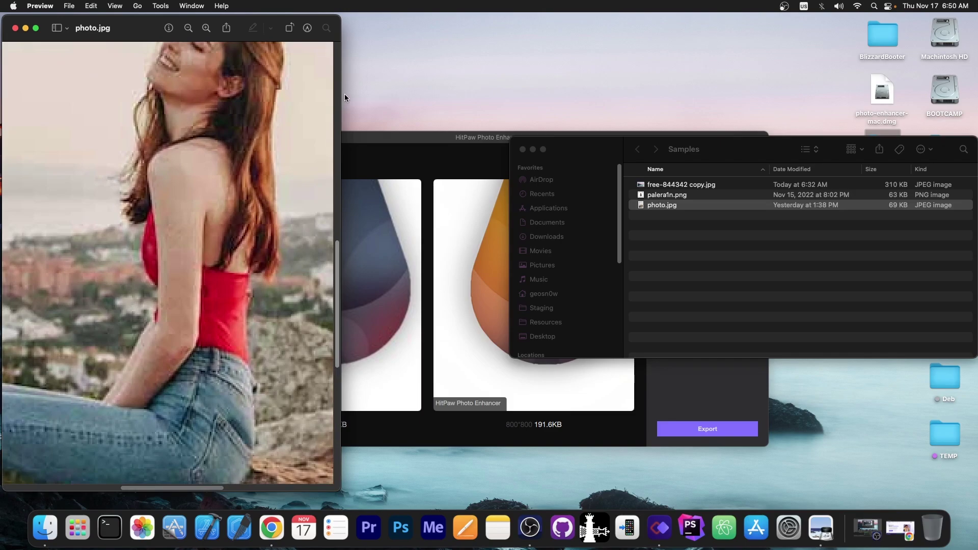
left_click_drag(341, 94, 494, 116)
scroll(188, 82, "up", 3)
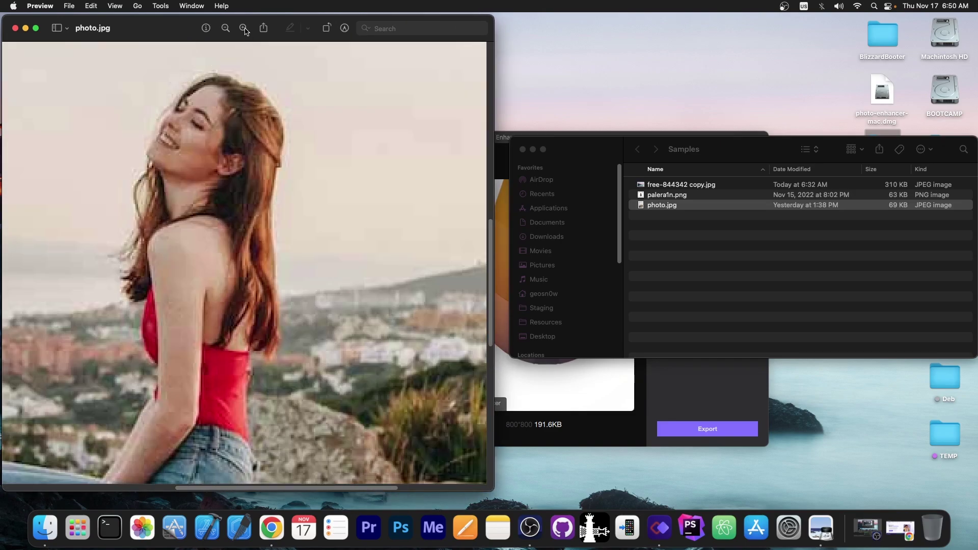
left_click(244, 28)
left_click(244, 28)
scroll(268, 316, "down", 2)
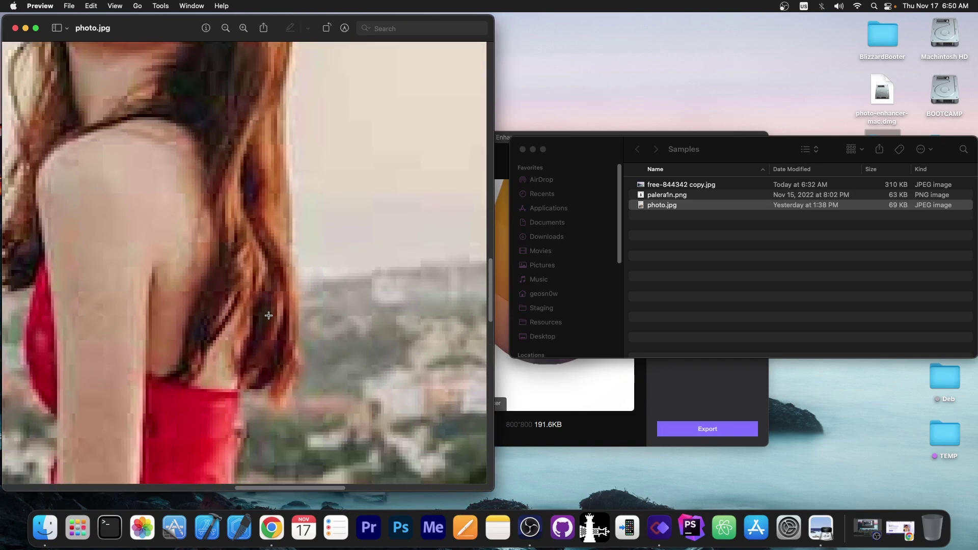
scroll(268, 316, "up", 5)
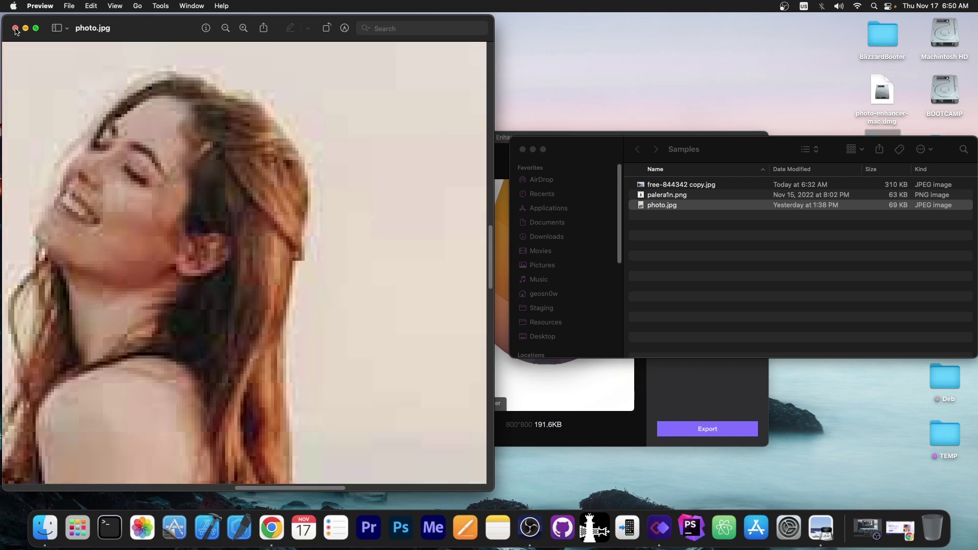
left_click(16, 28)
left_click_drag(644, 206, 341, 256)
- Zoom into the portrait's face and select Face model, keeping 200% (1366*2070) output
left_click(524, 149)
scroll(447, 325, "up", 8)
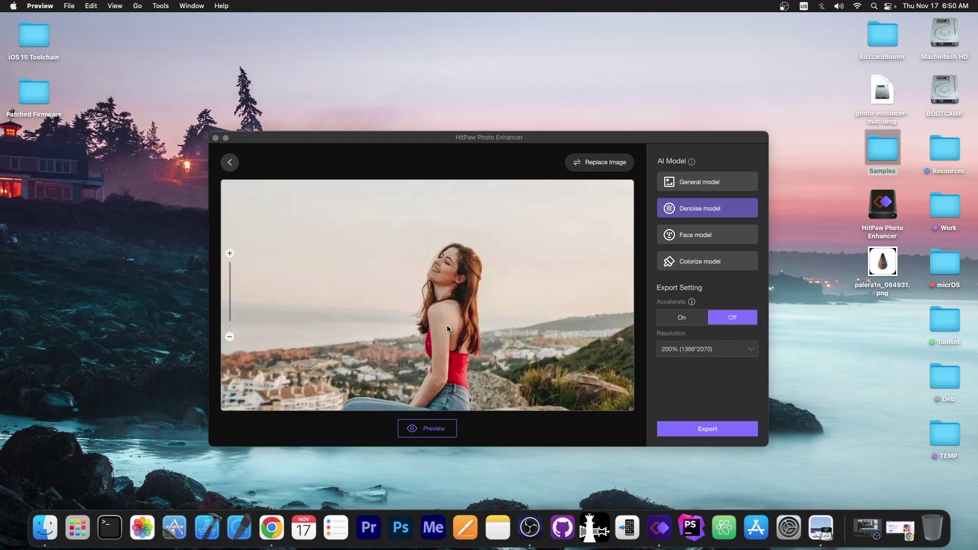
left_click_drag(412, 264, 366, 329)
left_click(688, 241)
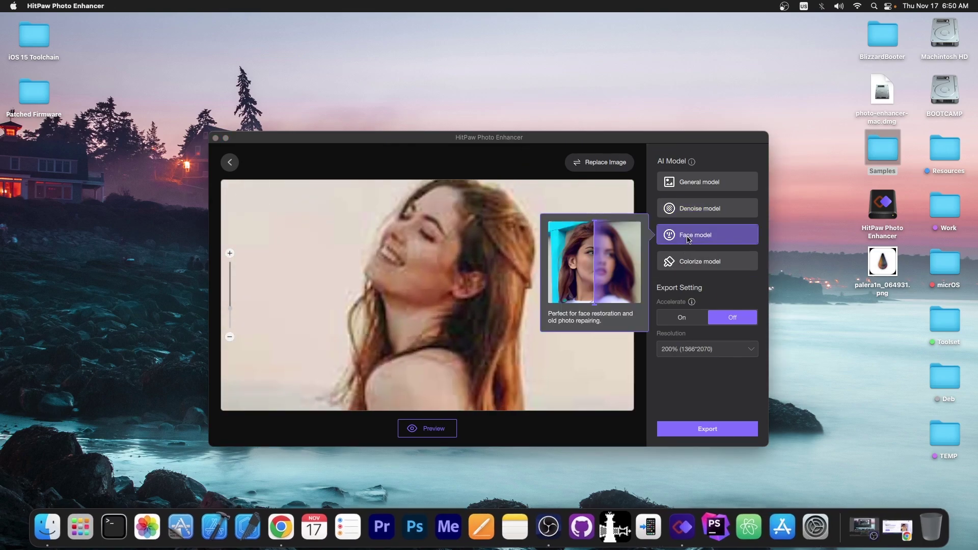
scroll(429, 297, "down", 5)
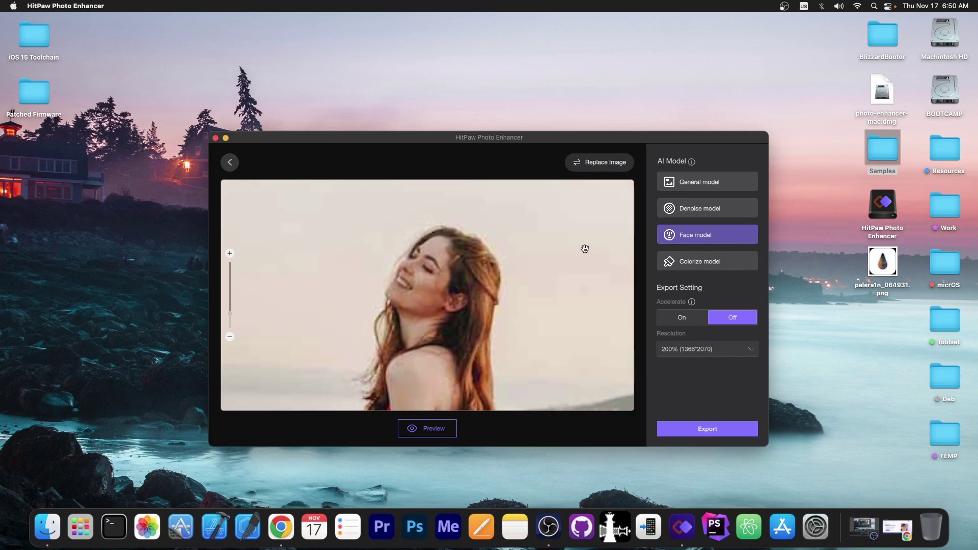
left_click_drag(461, 326, 453, 260)
scroll(453, 261, "down", 5)
scroll(451, 347, "down", 3)
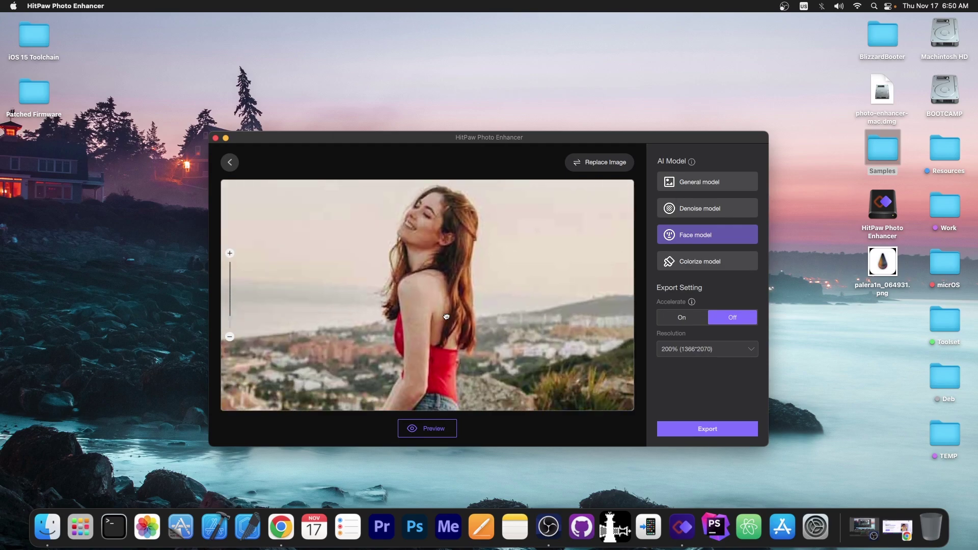
- Generate the Face model preview: a 1366×2070 result beside the 683×1035 original
left_click(446, 434)
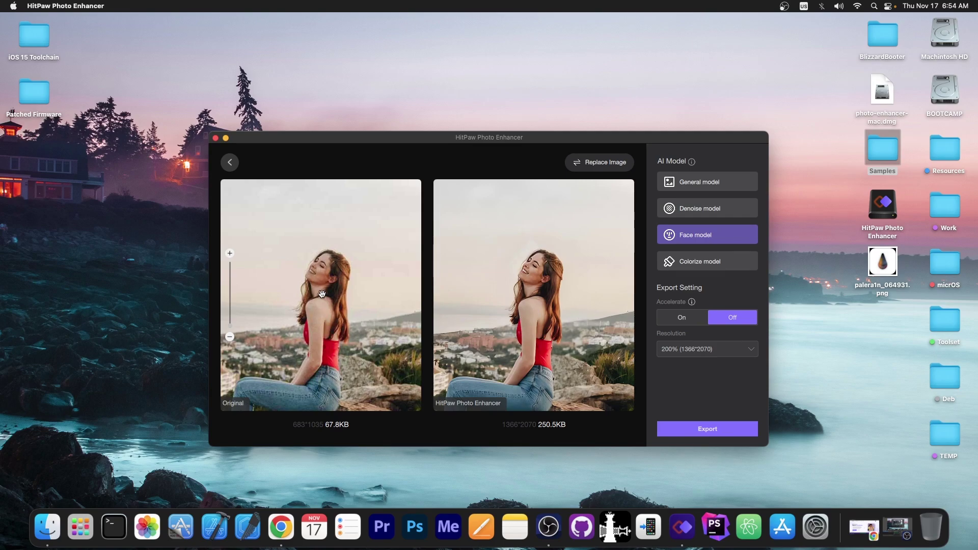
scroll(308, 283, "up", 5)
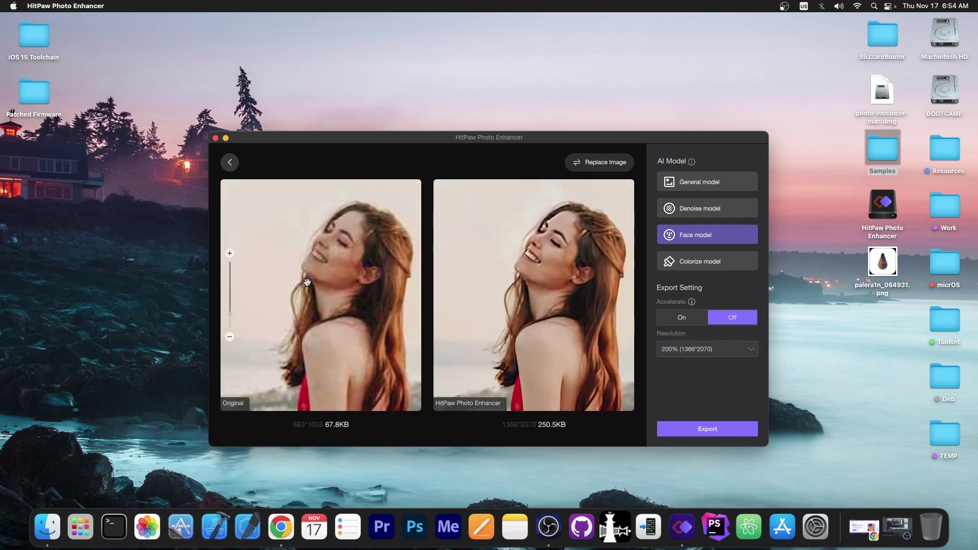
scroll(307, 282, "up", 3)
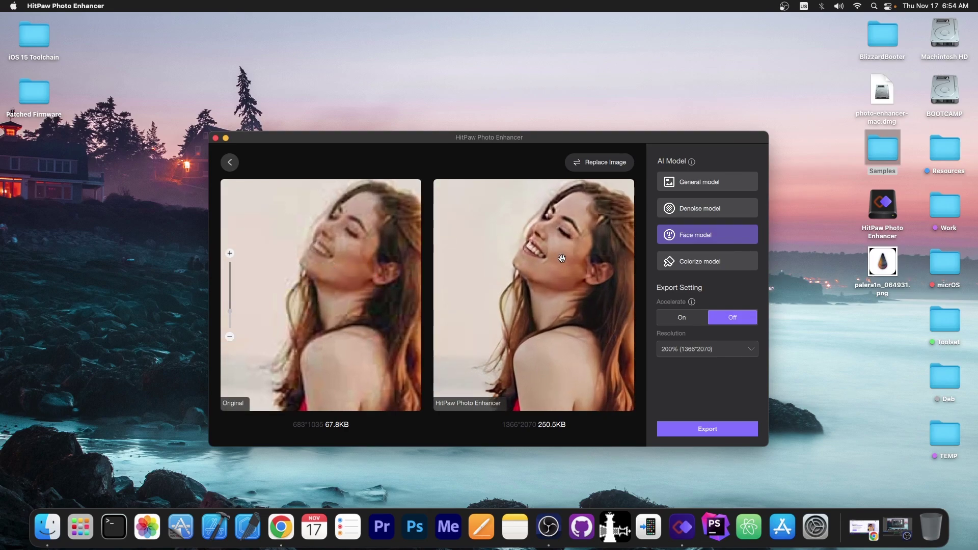
- Zoom and pan both photos to compare the facial details and the jeans
left_click_drag(562, 258, 549, 127)
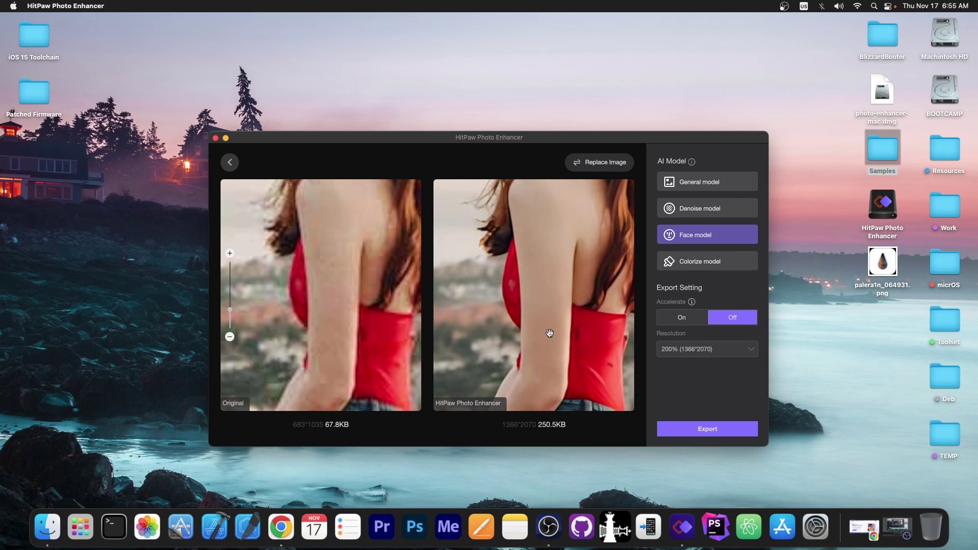
left_click_drag(579, 311, 586, 136)
scroll(487, 288, "down", 5)
scroll(487, 288, "up", 2)
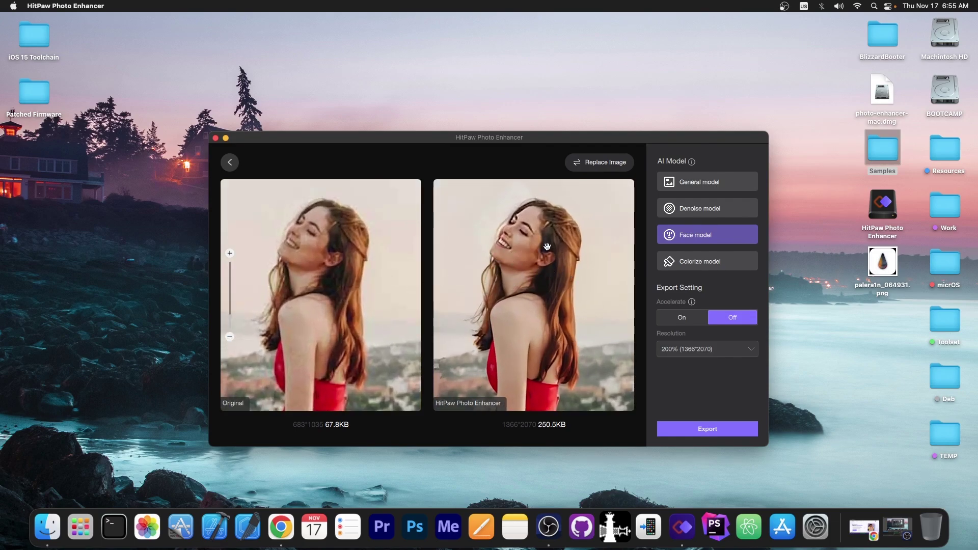
scroll(548, 248, "down", 5)
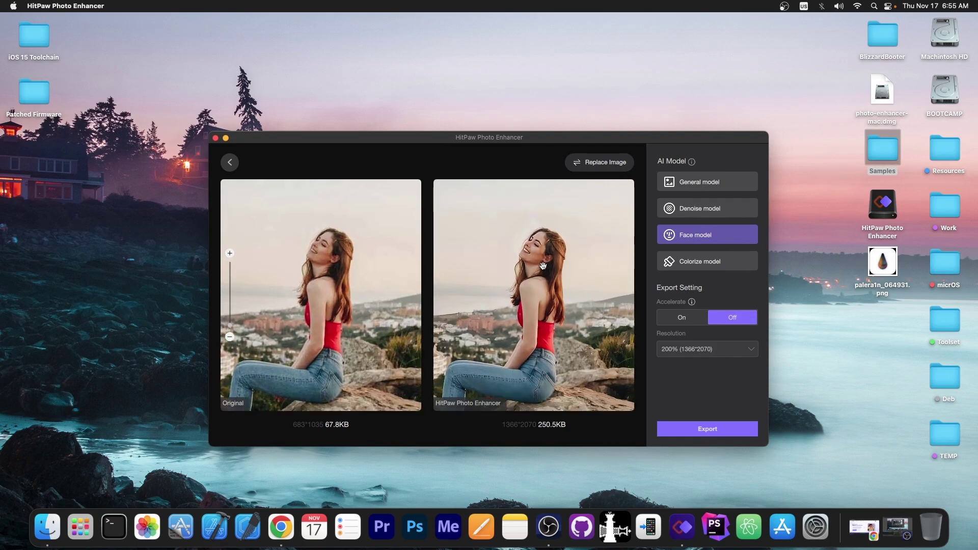
scroll(544, 265, "up", 4)
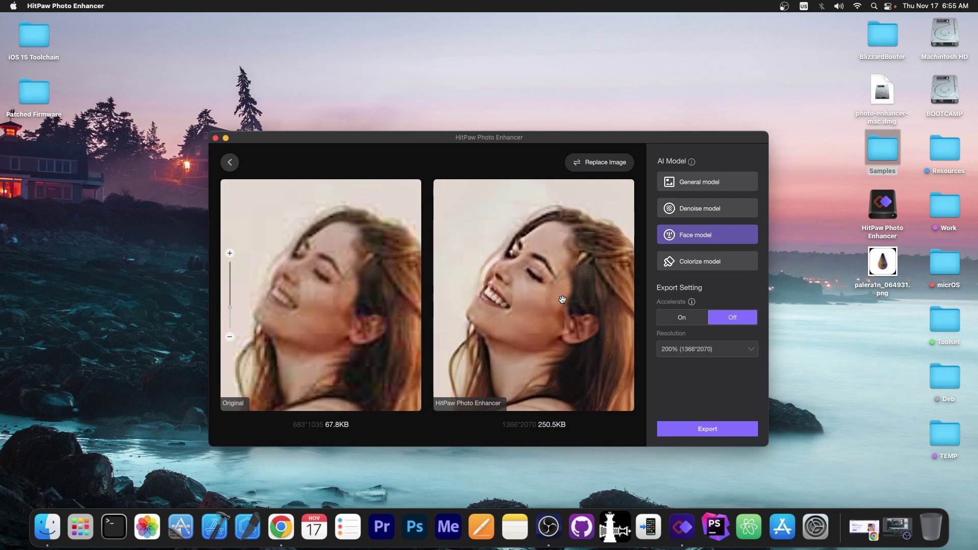
scroll(561, 302, "down", 2)
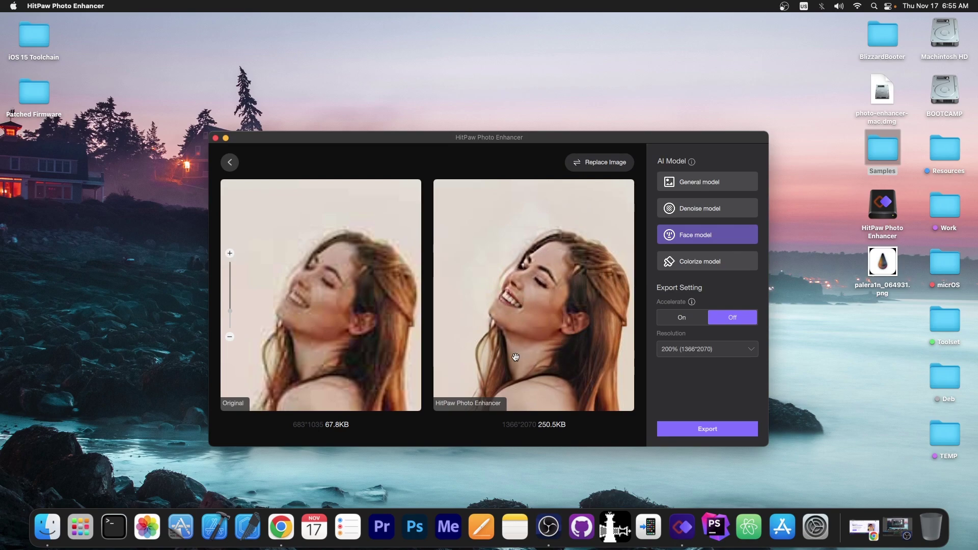
scroll(329, 305, "up", 1)
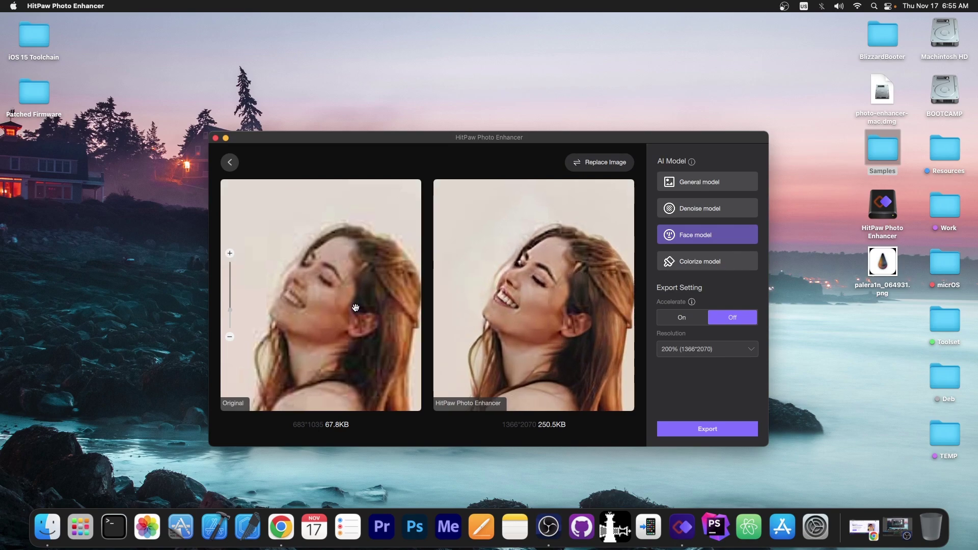
scroll(466, 295, "down", 2)
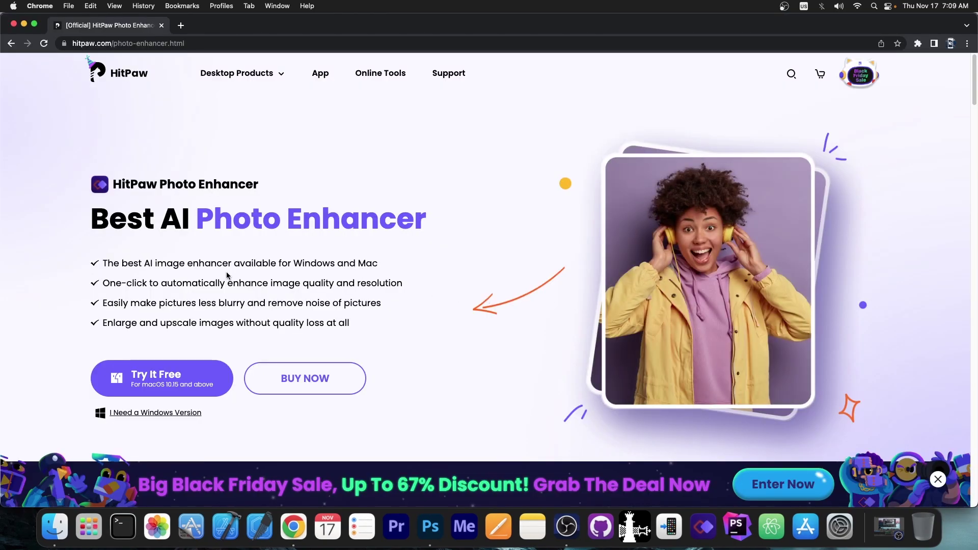
- Scroll through hitpaw.com/photo-enhancer.html, then minimize Chrome to reveal the desktop
scroll(235, 306, "down", 1)
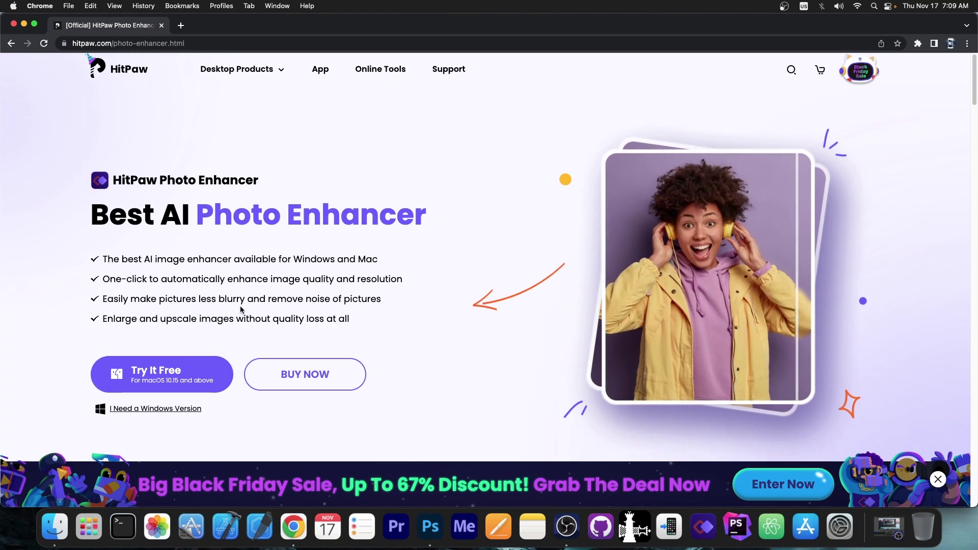
scroll(377, 339, "down", 1)
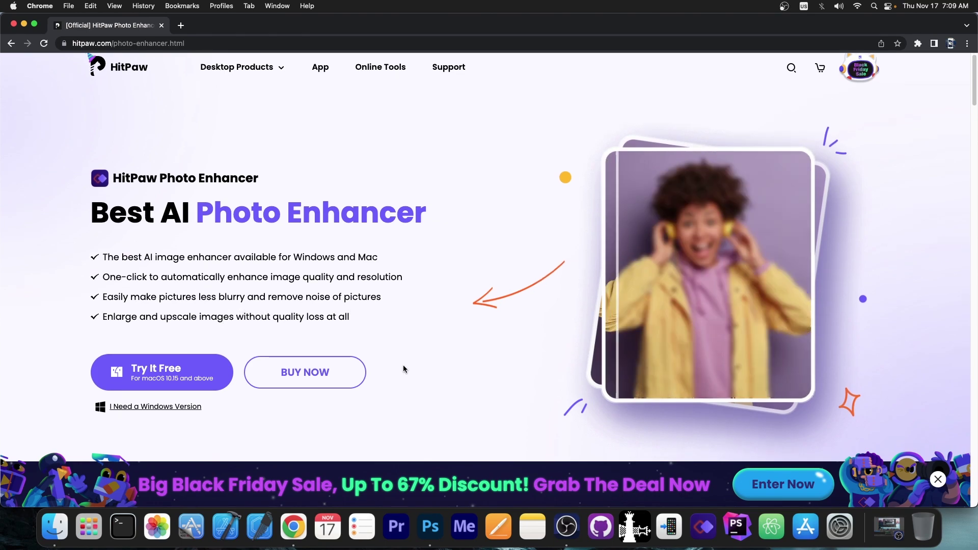
scroll(411, 362, "down", 10)
scroll(417, 358, "down", 10)
scroll(448, 334, "up", 8)
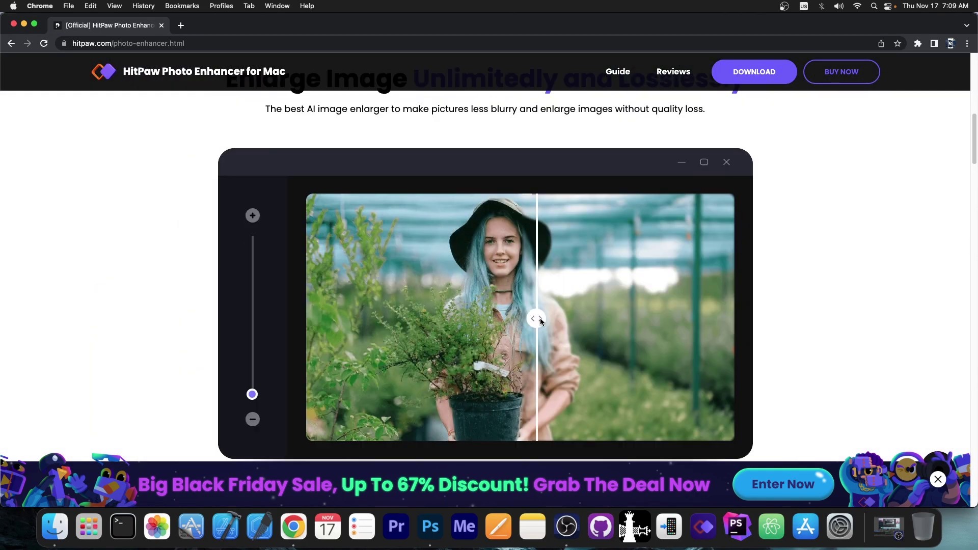
scroll(819, 308, "down", 15)
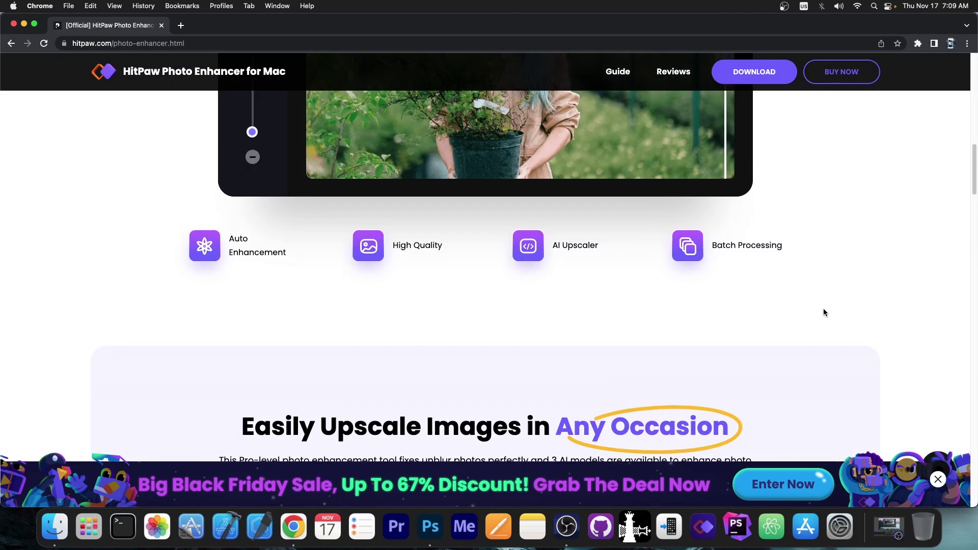
scroll(803, 300, "up", 15)
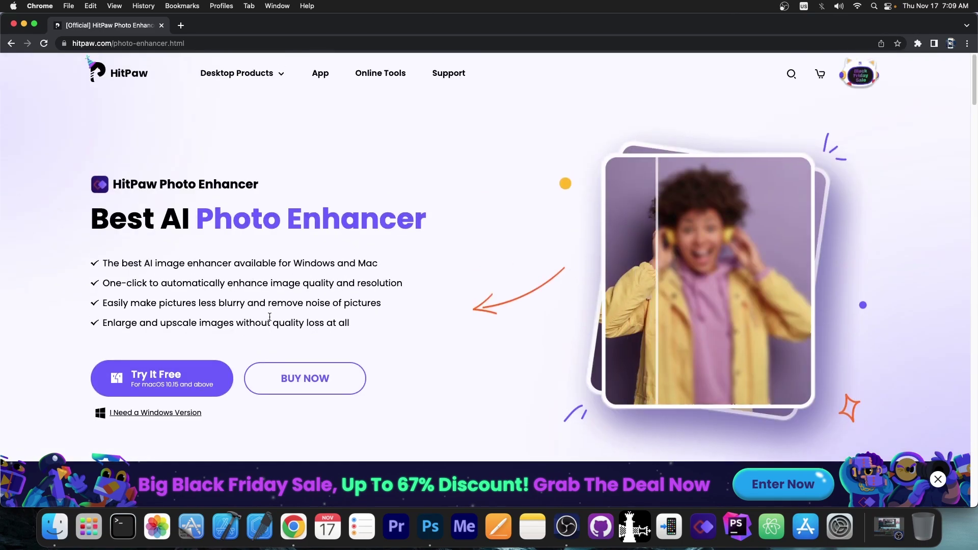
scroll(191, 357, "down", 20)
scroll(190, 361, "down", 2)
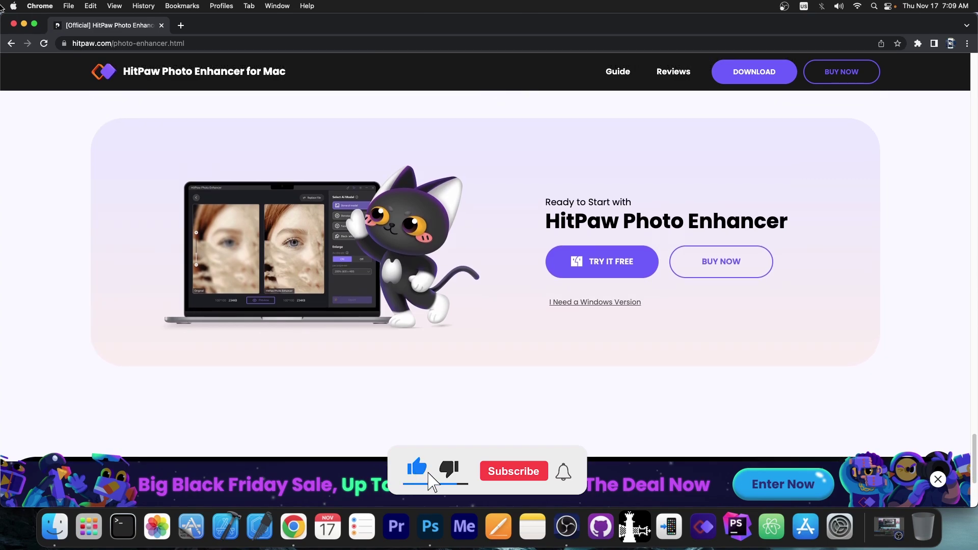
left_click(24, 25)
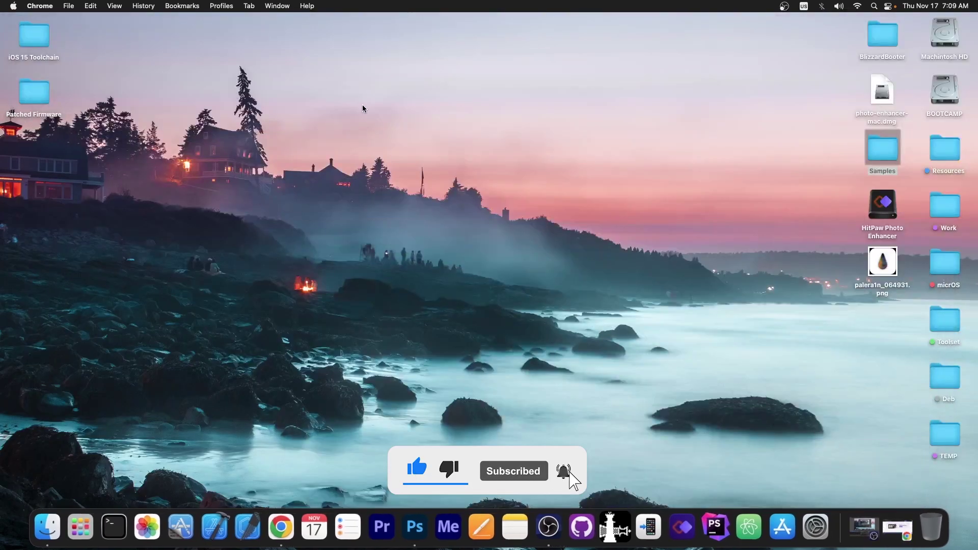